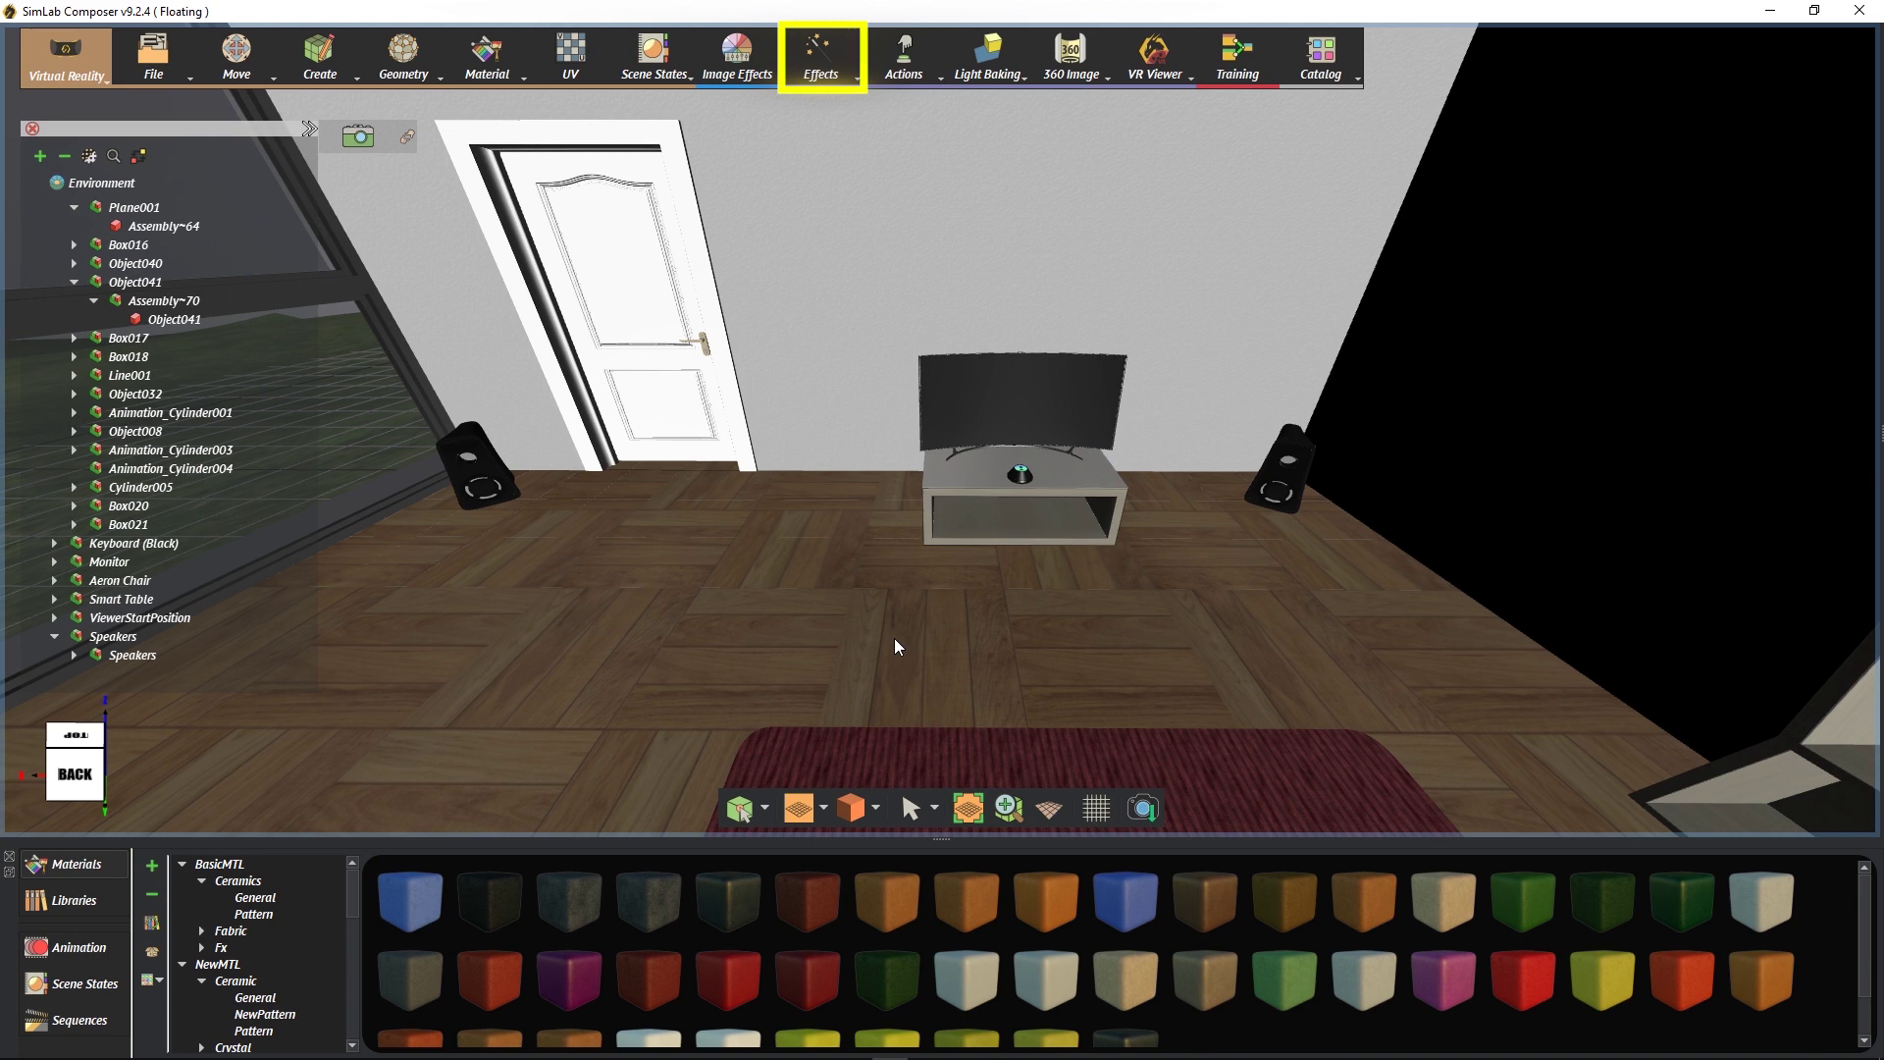
Step: Create a sound object and place it on the speaker to the right of the TV
{"action": "left_click", "coordinate": [835, 77]}
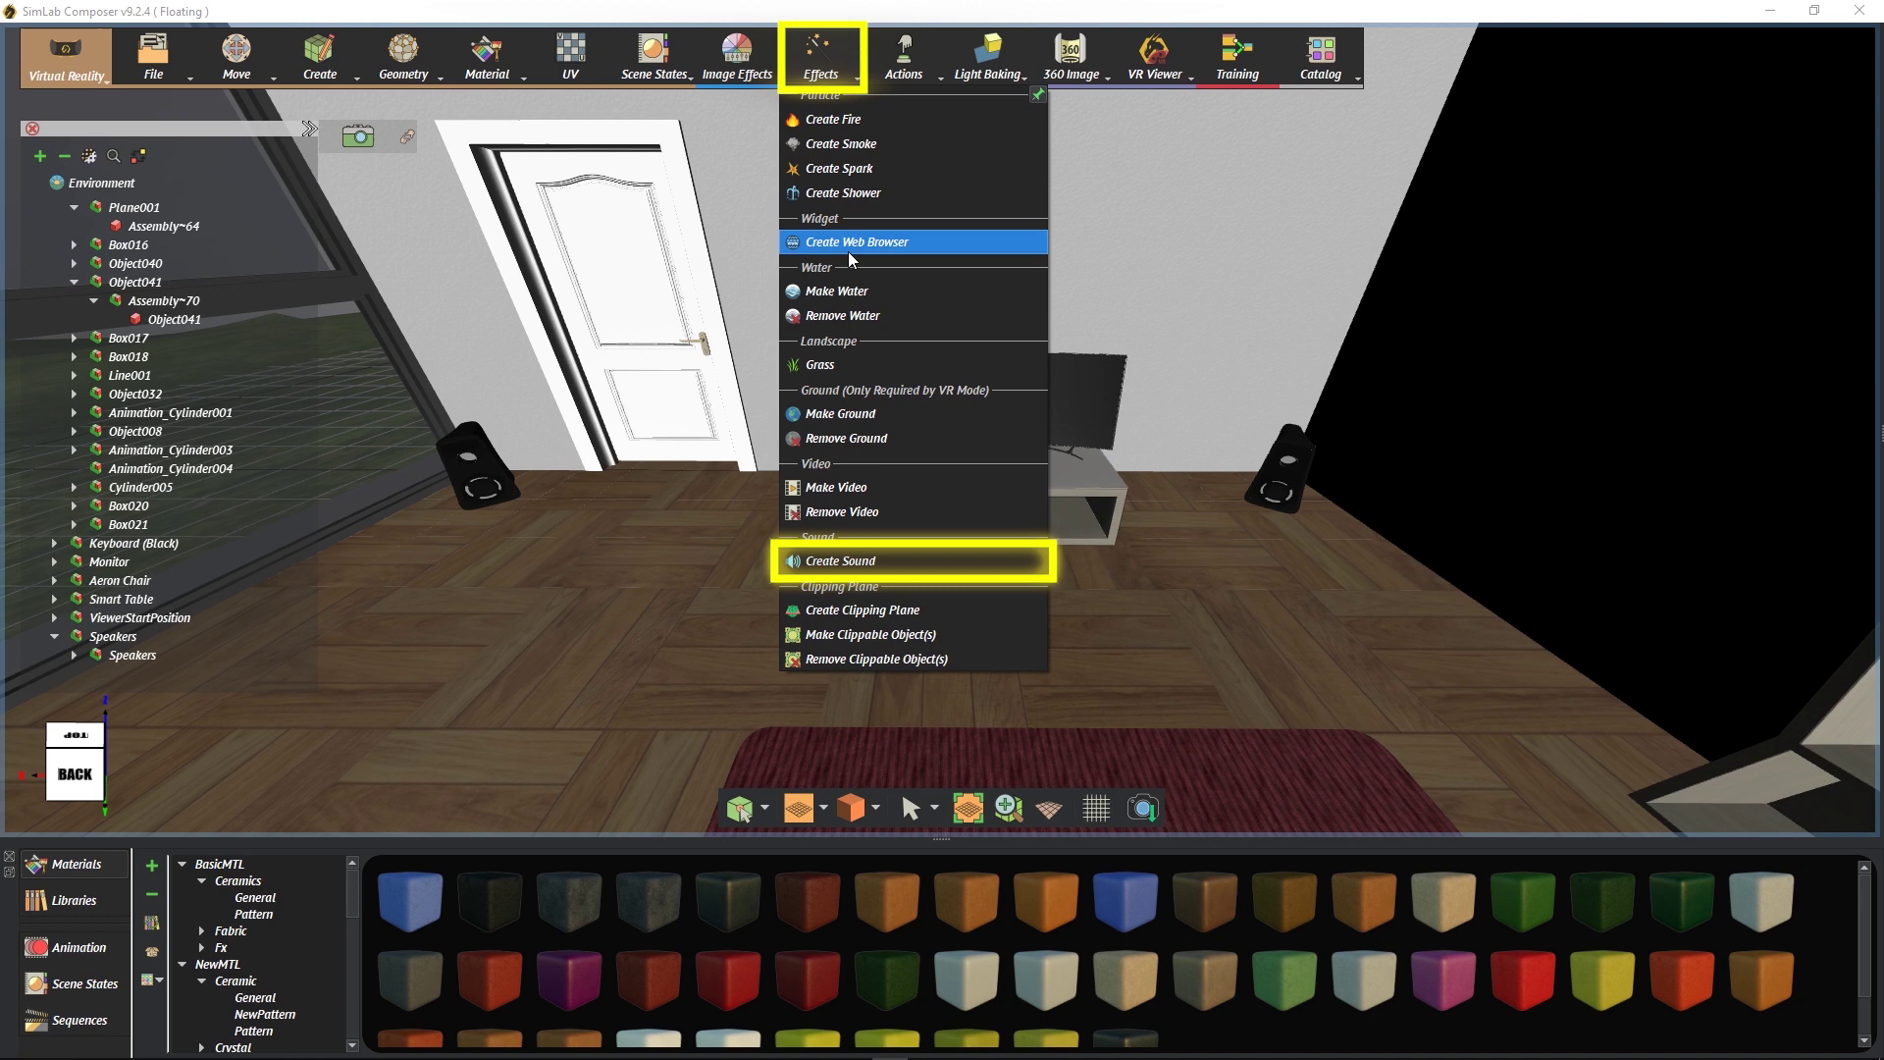
{"action": "left_click", "coordinate": [924, 565]}
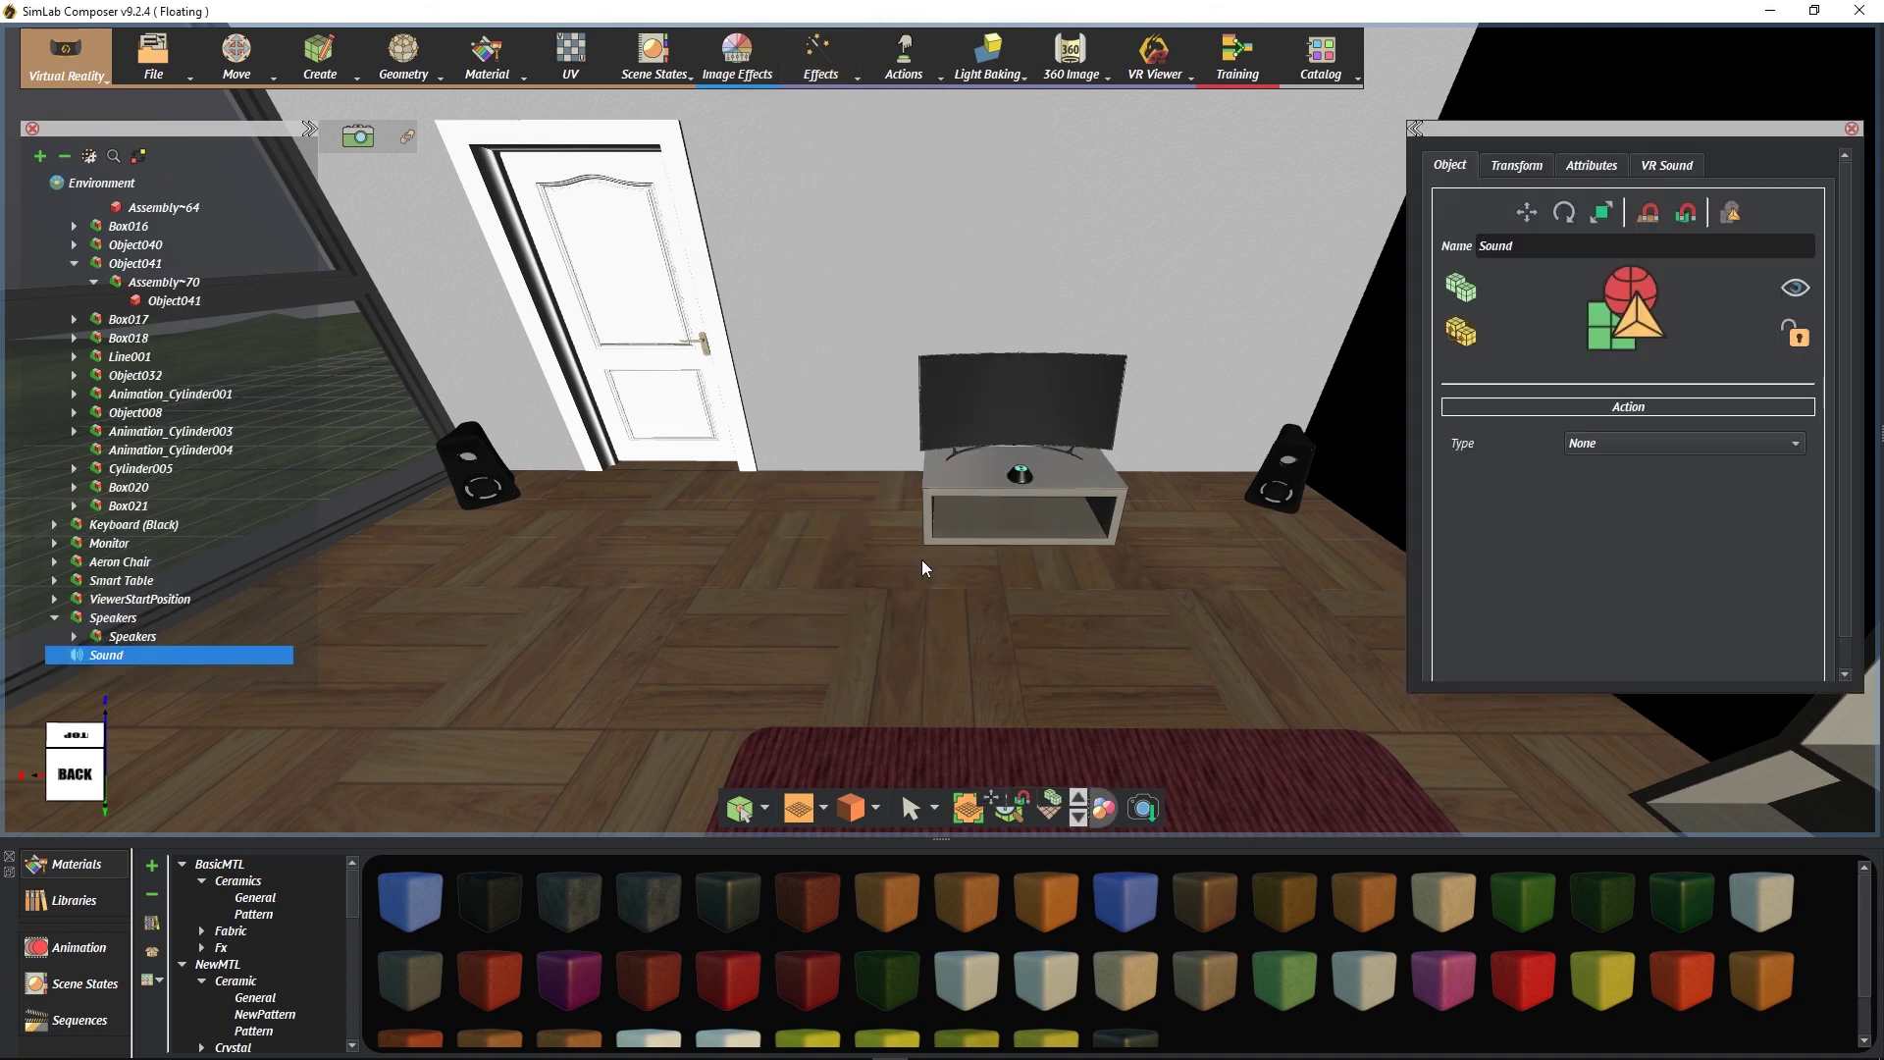
{"action": "left_click", "coordinate": [1260, 499]}
{"action": "middle_click_drag", "start_coordinate": [1239, 502], "coordinate": [1388, 502]}
{"action": "left_click", "coordinate": [1851, 128]}
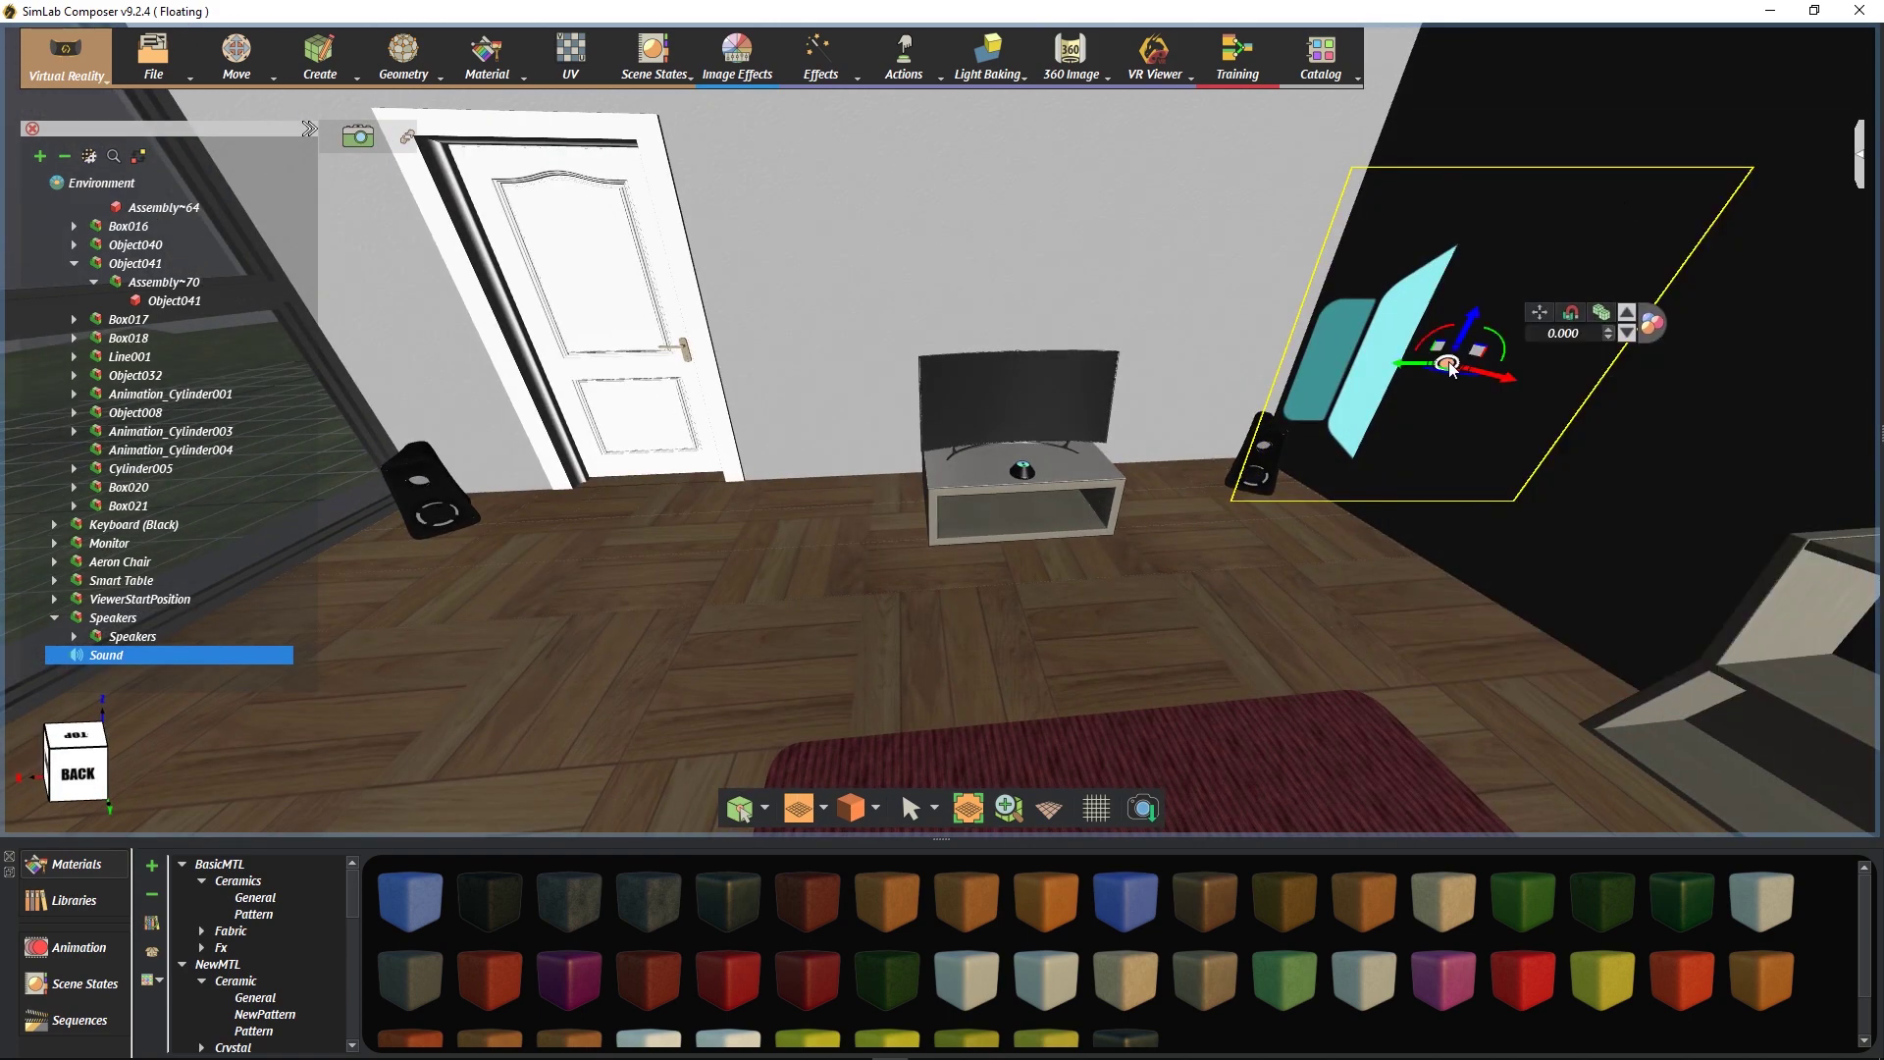
{"action": "left_click_drag", "start_coordinate": [1290, 451], "coordinate": [1234, 480]}
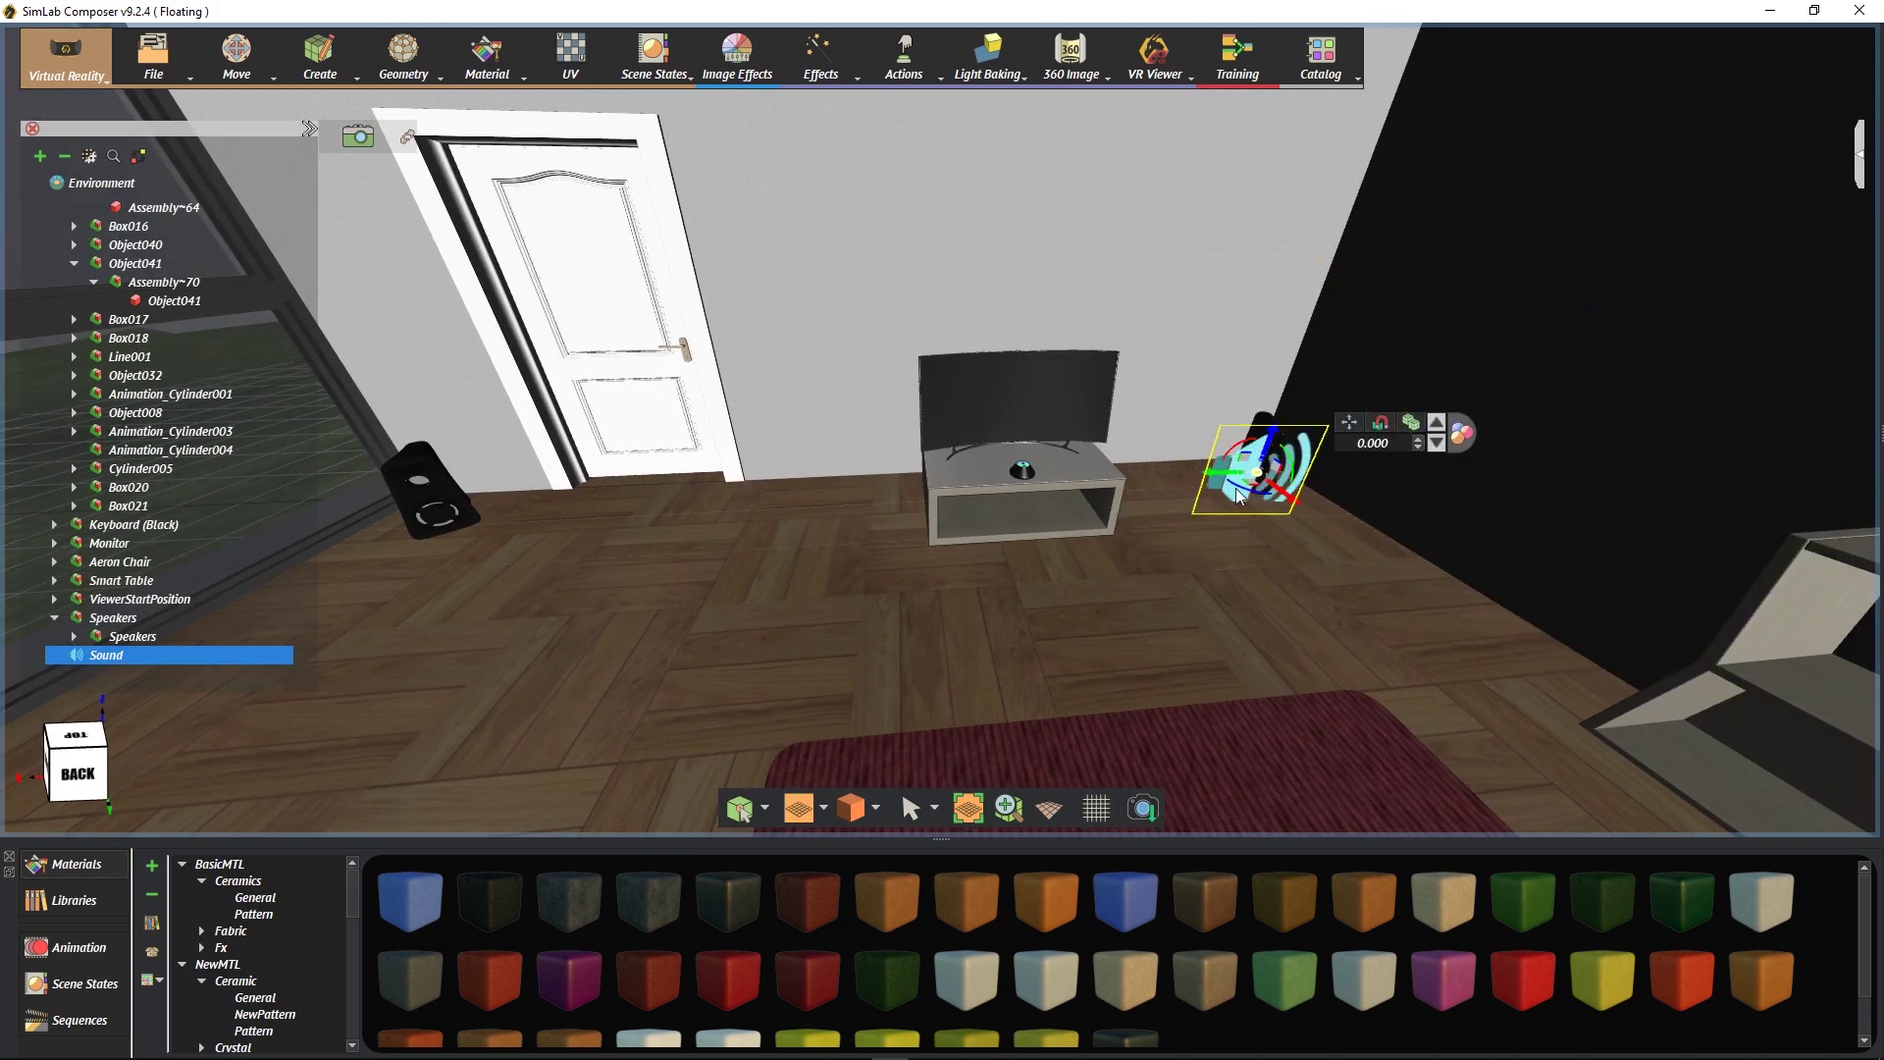
{"action": "middle_click_drag", "start_coordinate": [1235, 479], "coordinate": [1278, 493]}
Step: Duplicate the sound object and move the copy onto the speaker beside the door
{"action": "key", "text": "ctrl+d"}
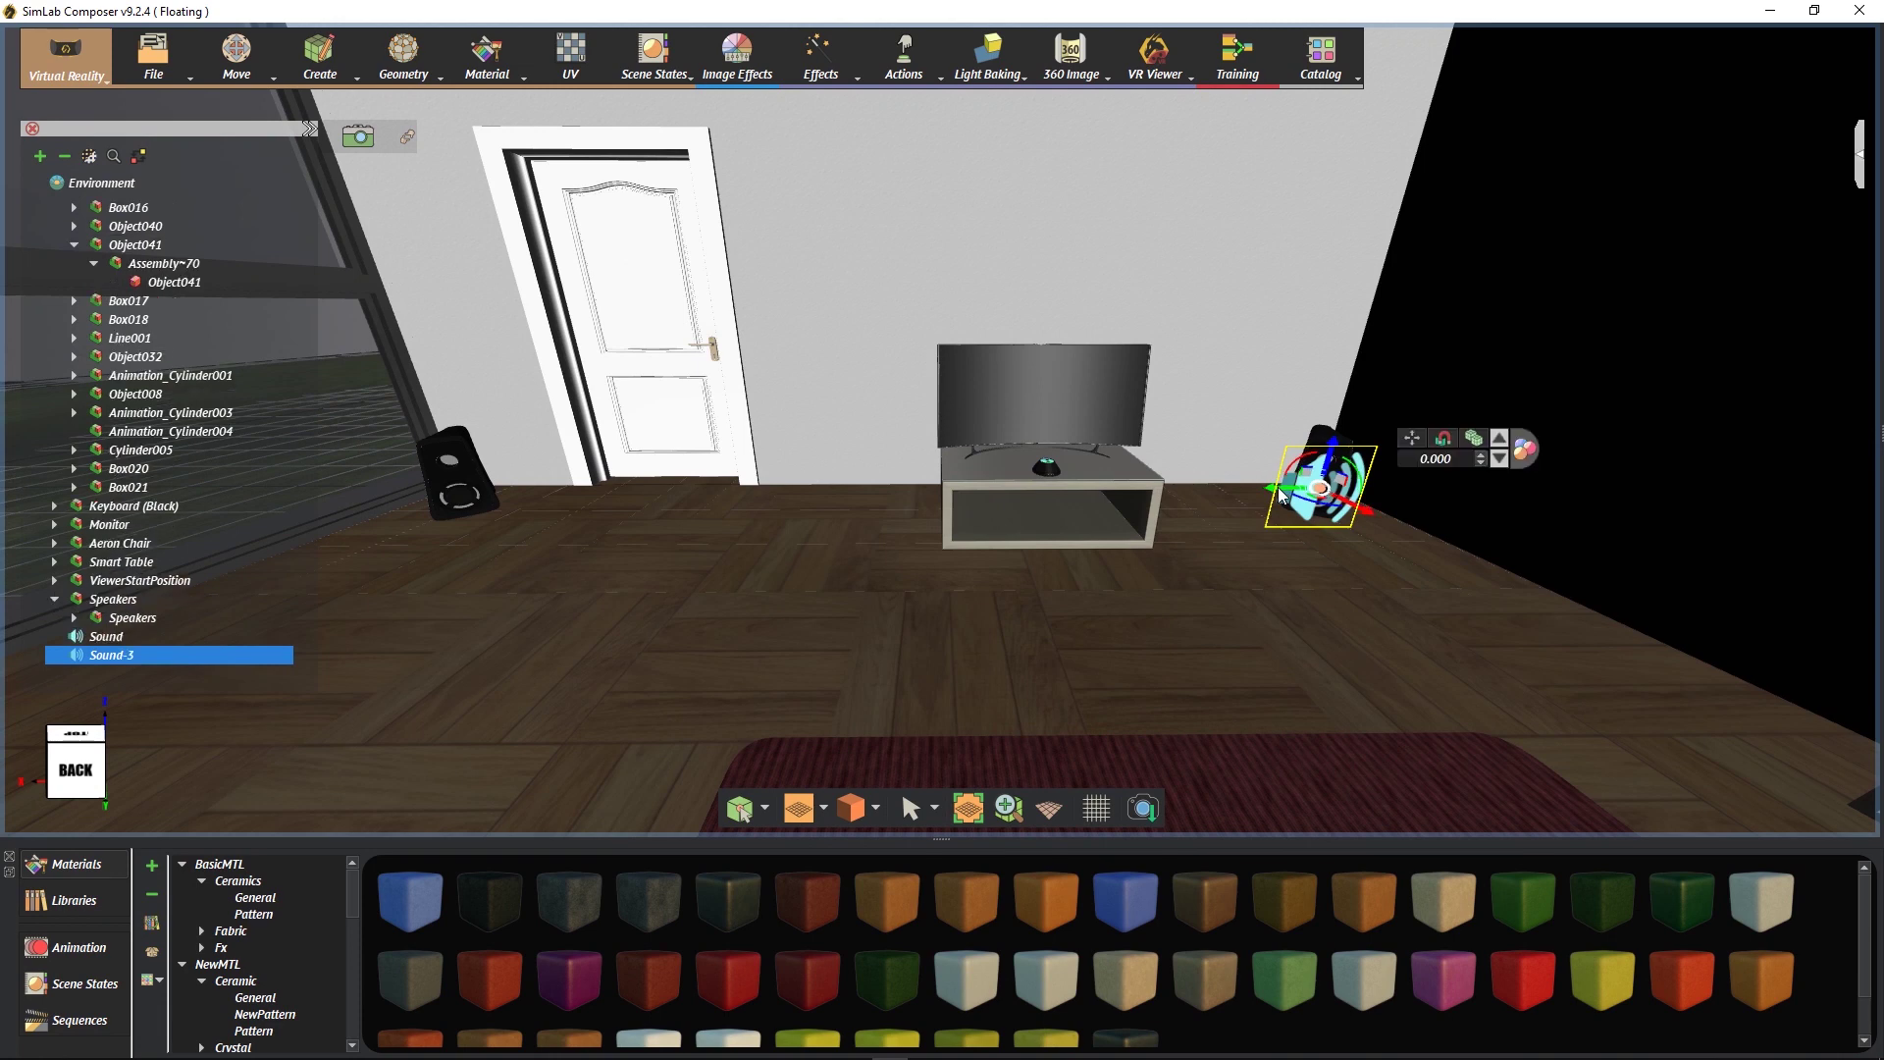
{"action": "left_click_drag", "start_coordinate": [1281, 495], "coordinate": [407, 540]}
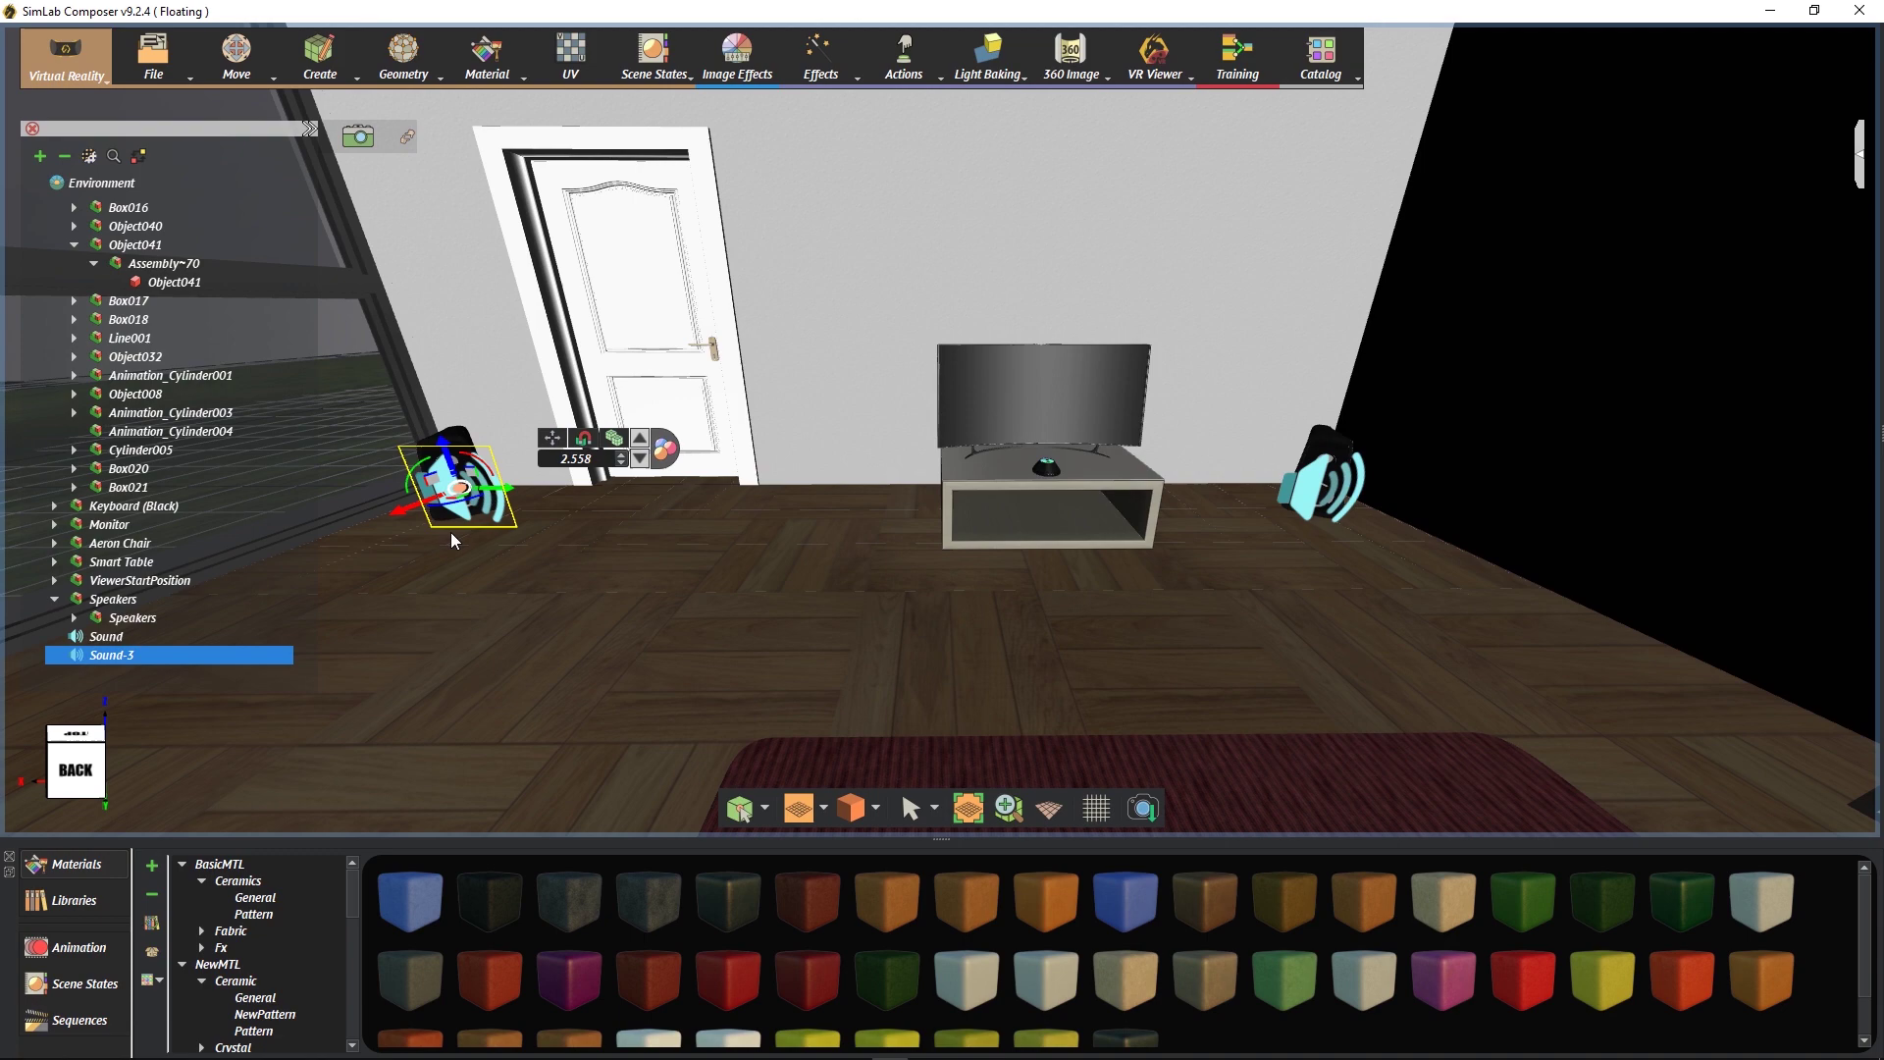
{"action": "middle_click_drag", "start_coordinate": [783, 494], "coordinate": [758, 573]}
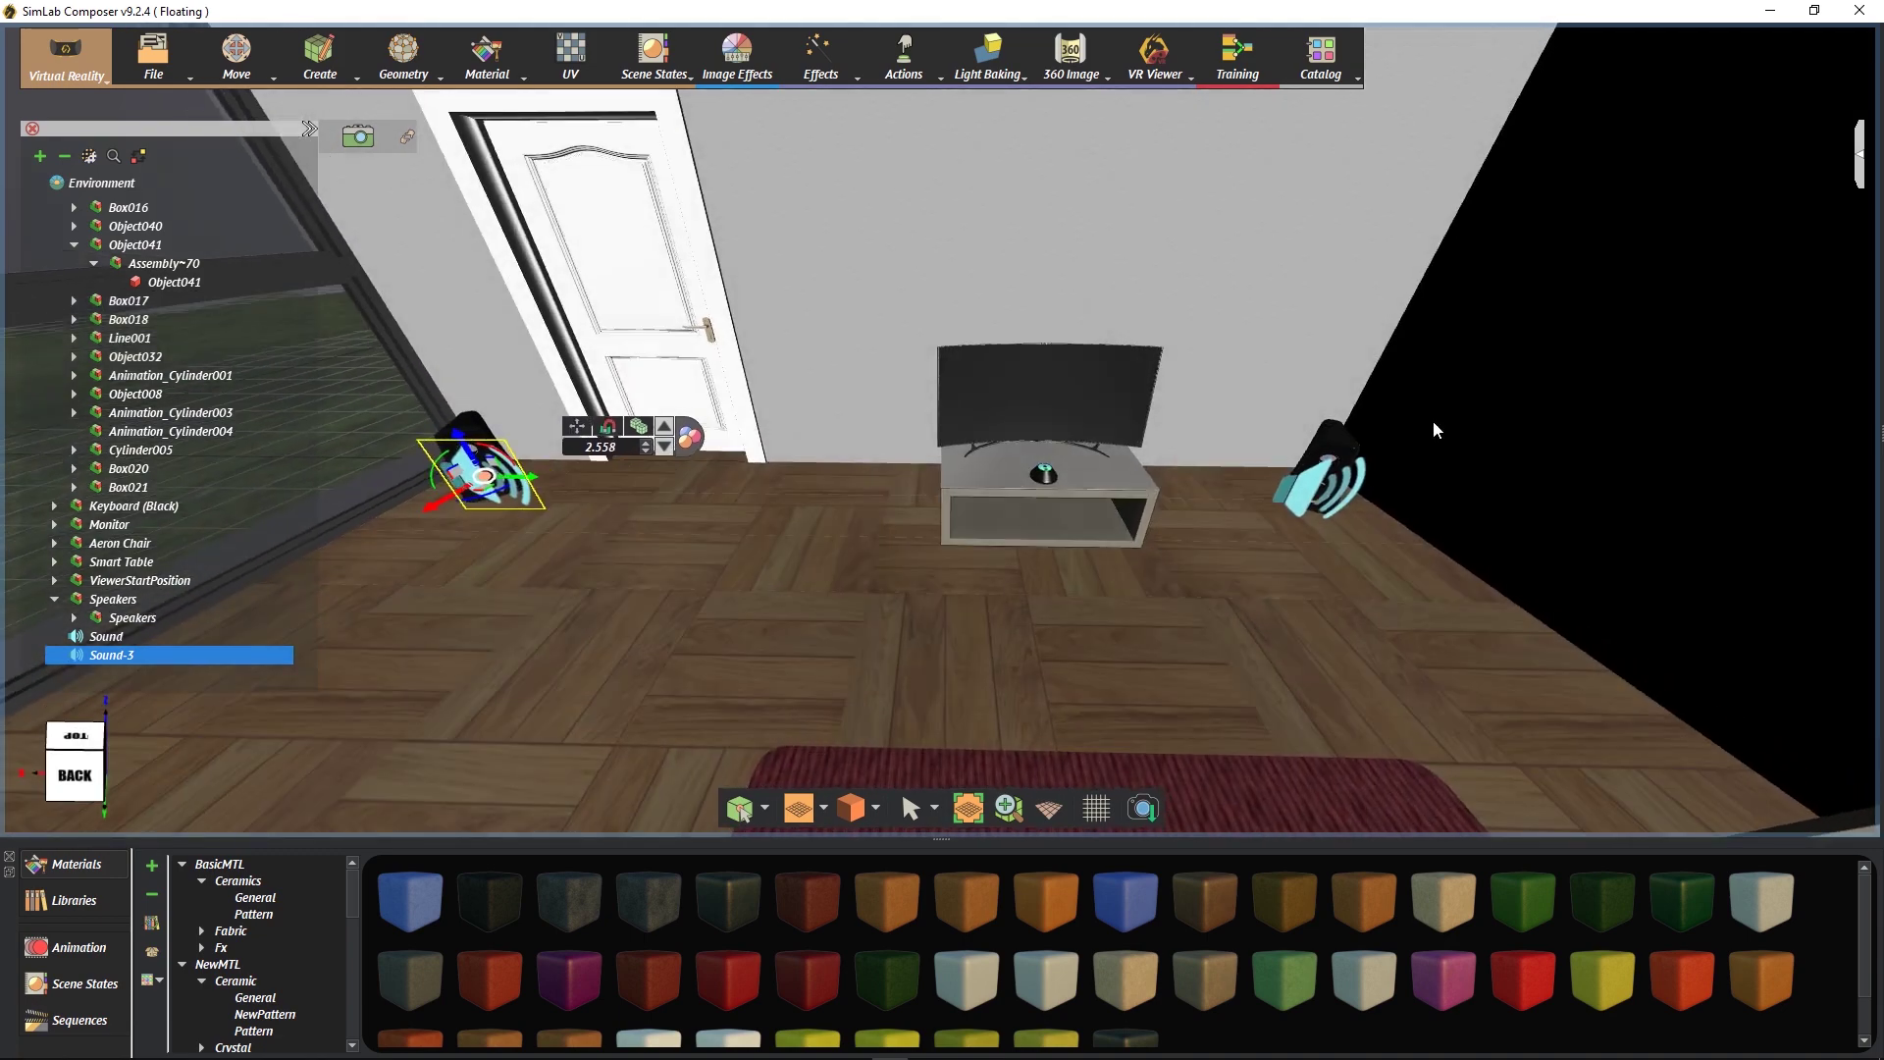
Step: Assign the waste_time MP3 from the 3D Sound folder as the copied sound's audio file
{"action": "left_click", "coordinate": [1860, 154]}
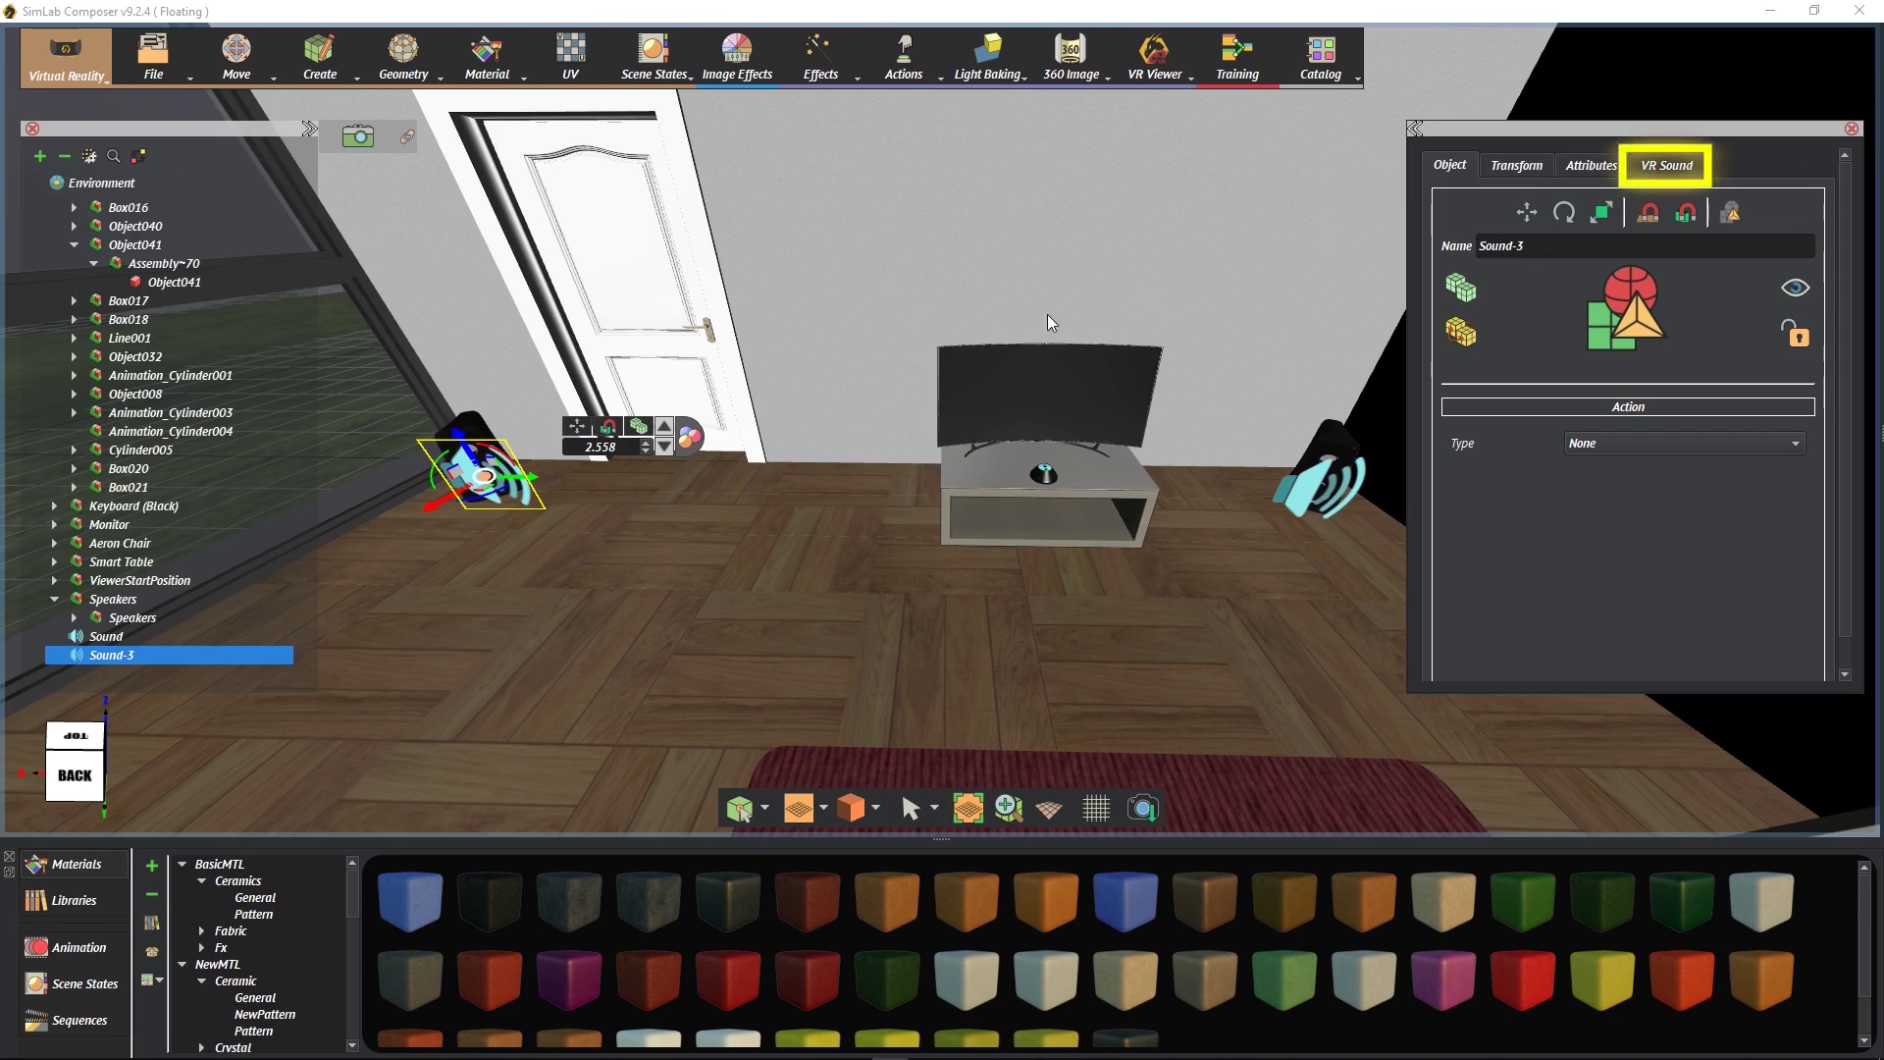
{"action": "left_click", "coordinate": [1661, 167]}
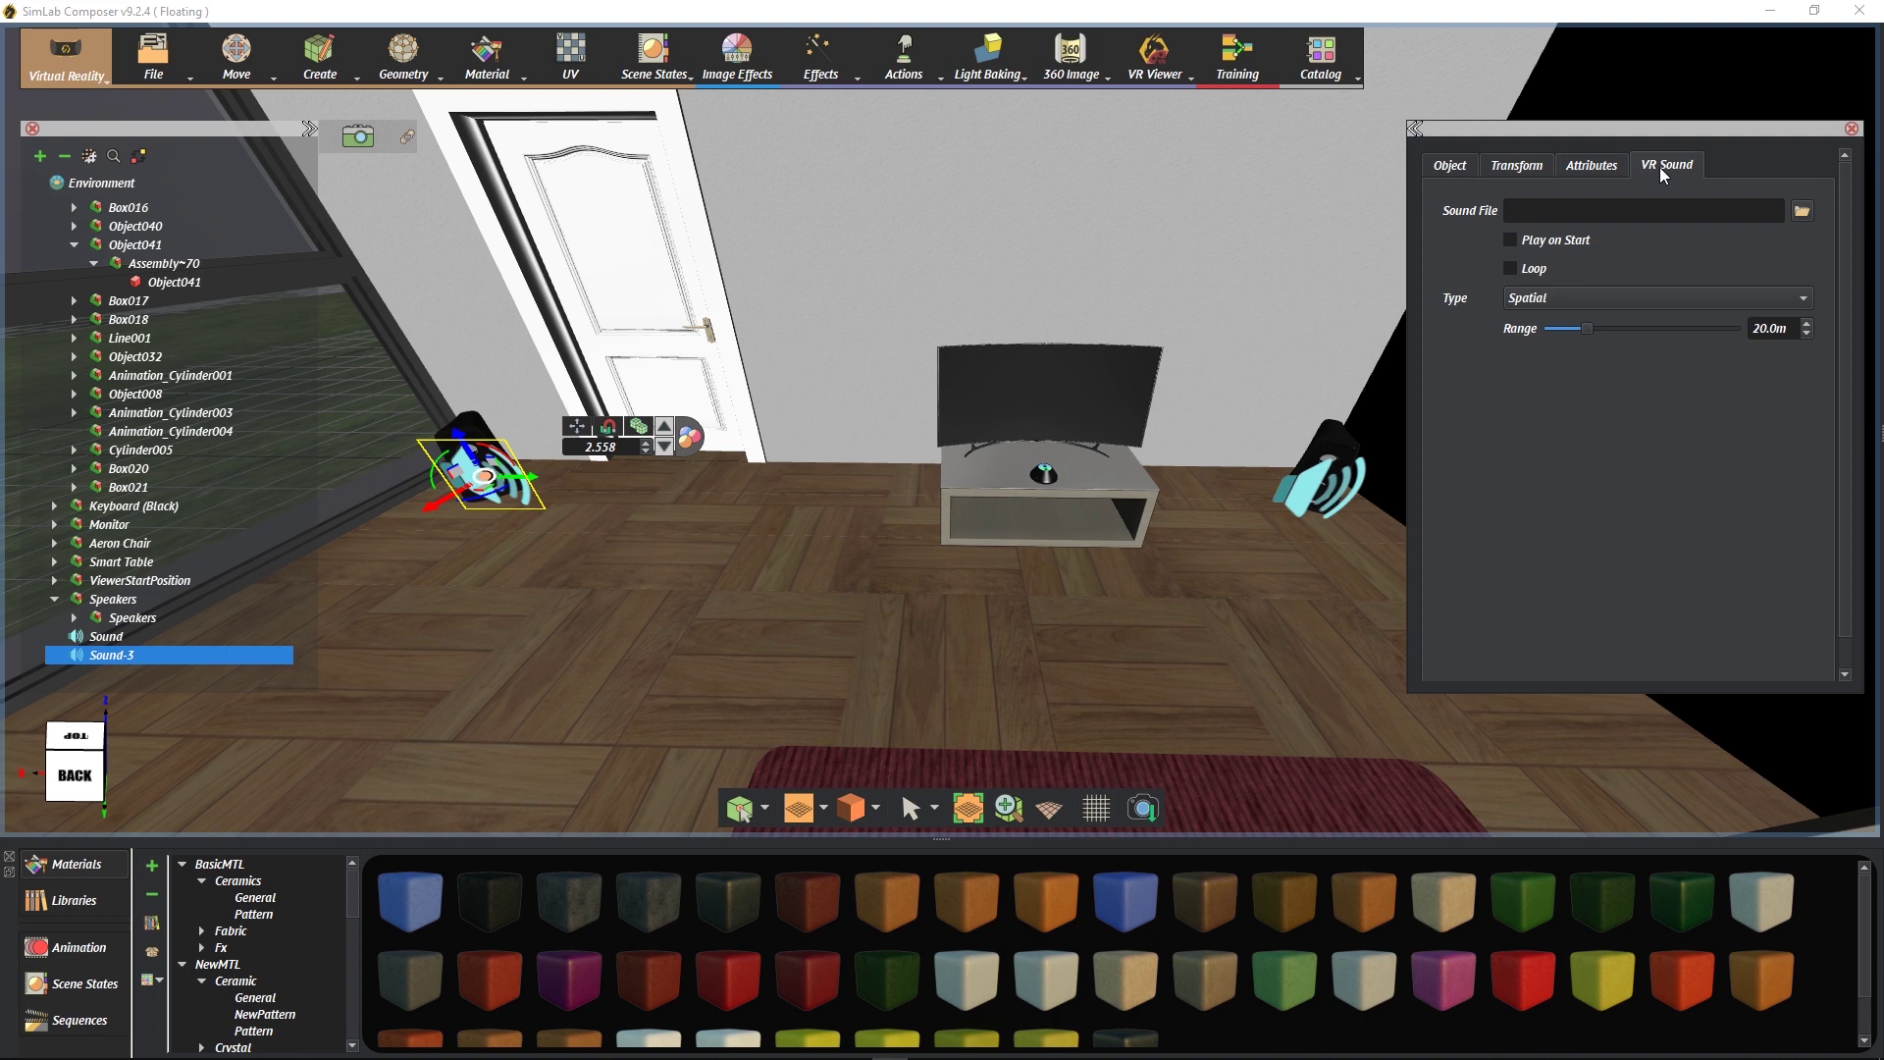
{"action": "left_click", "coordinate": [1801, 213]}
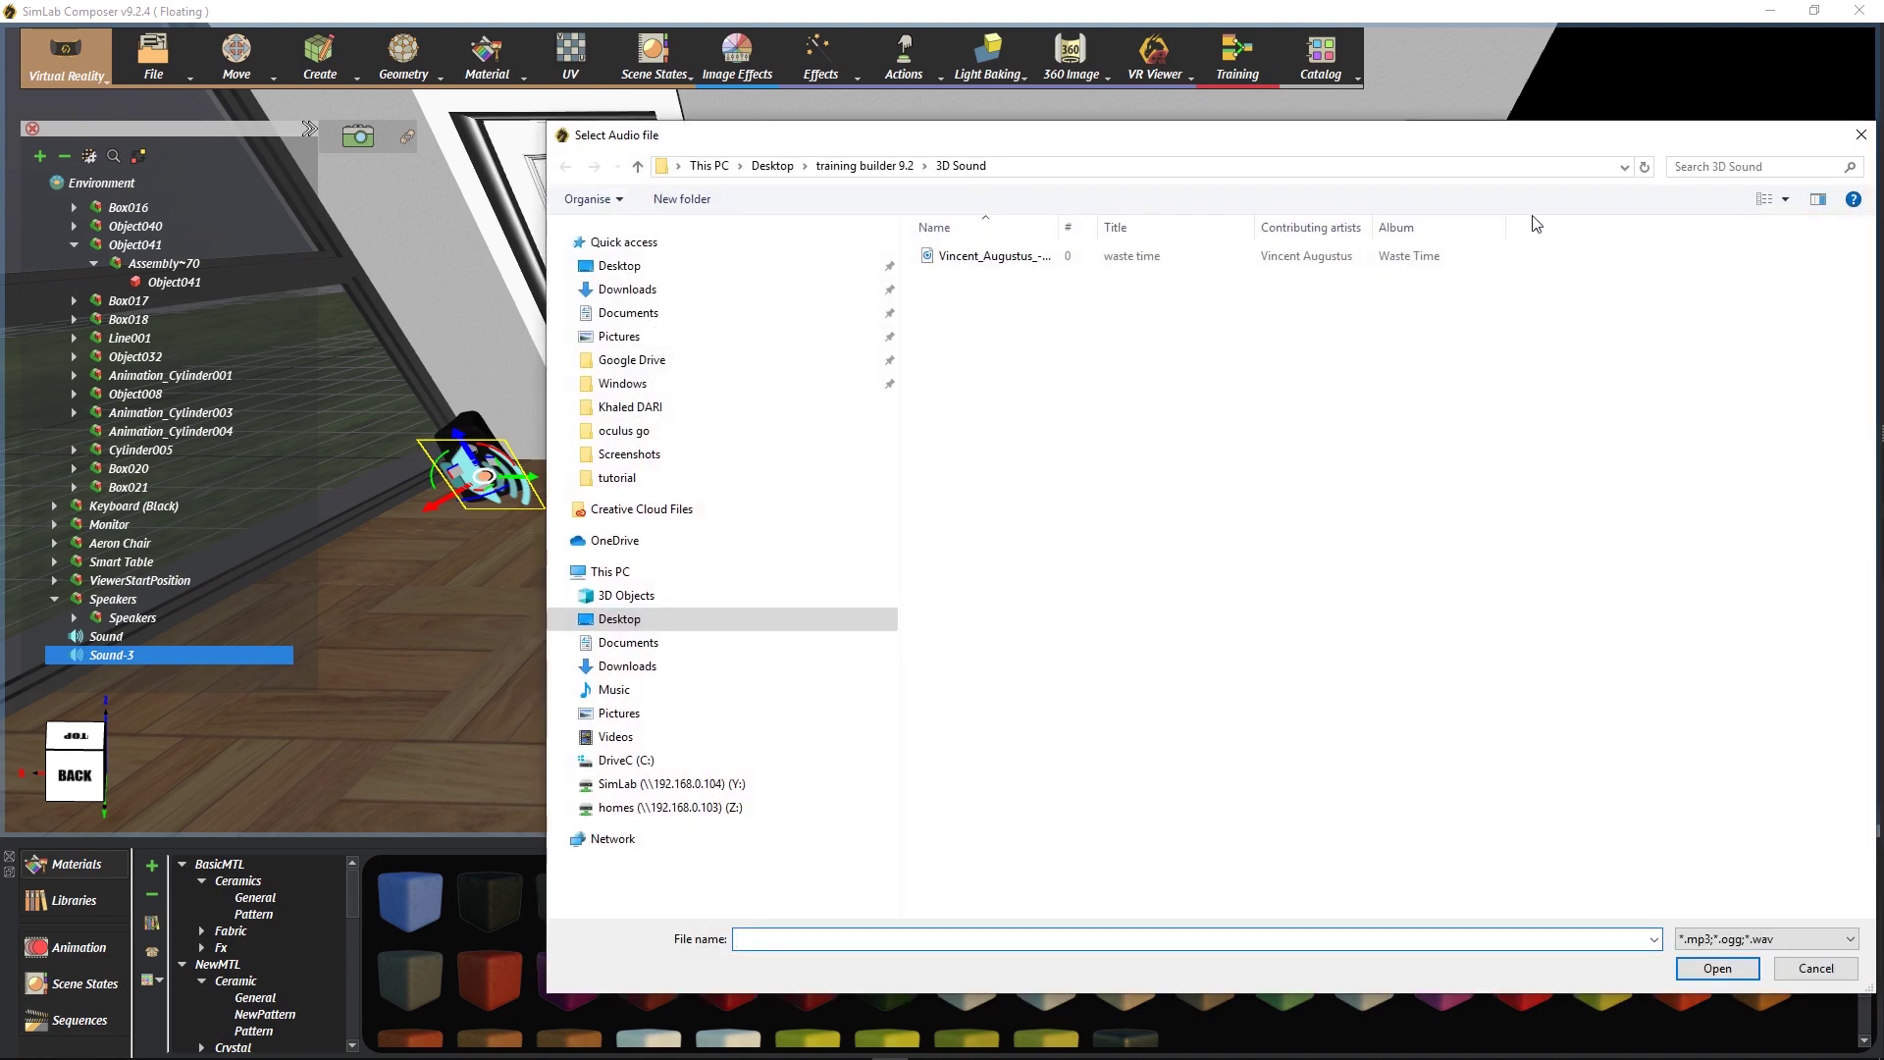
{"action": "left_click", "coordinate": [1002, 263]}
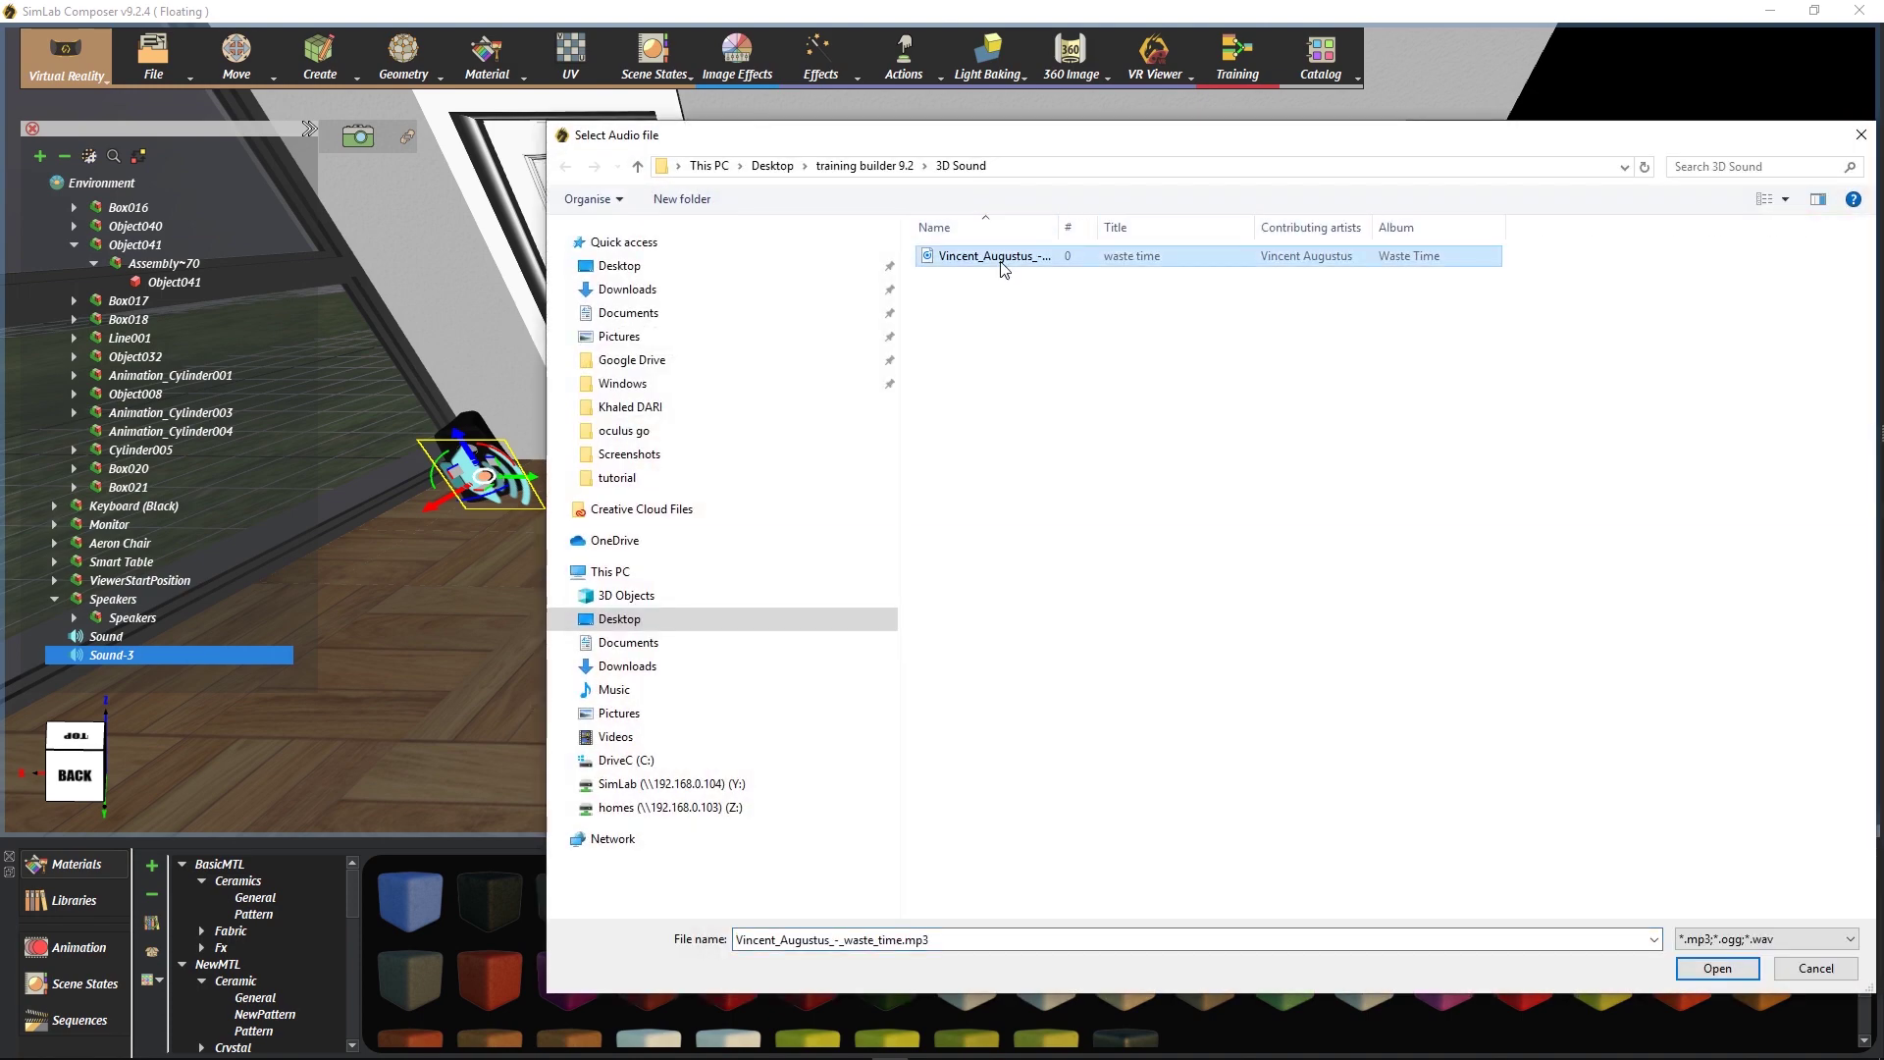
{"action": "double_click", "coordinate": [999, 257]}
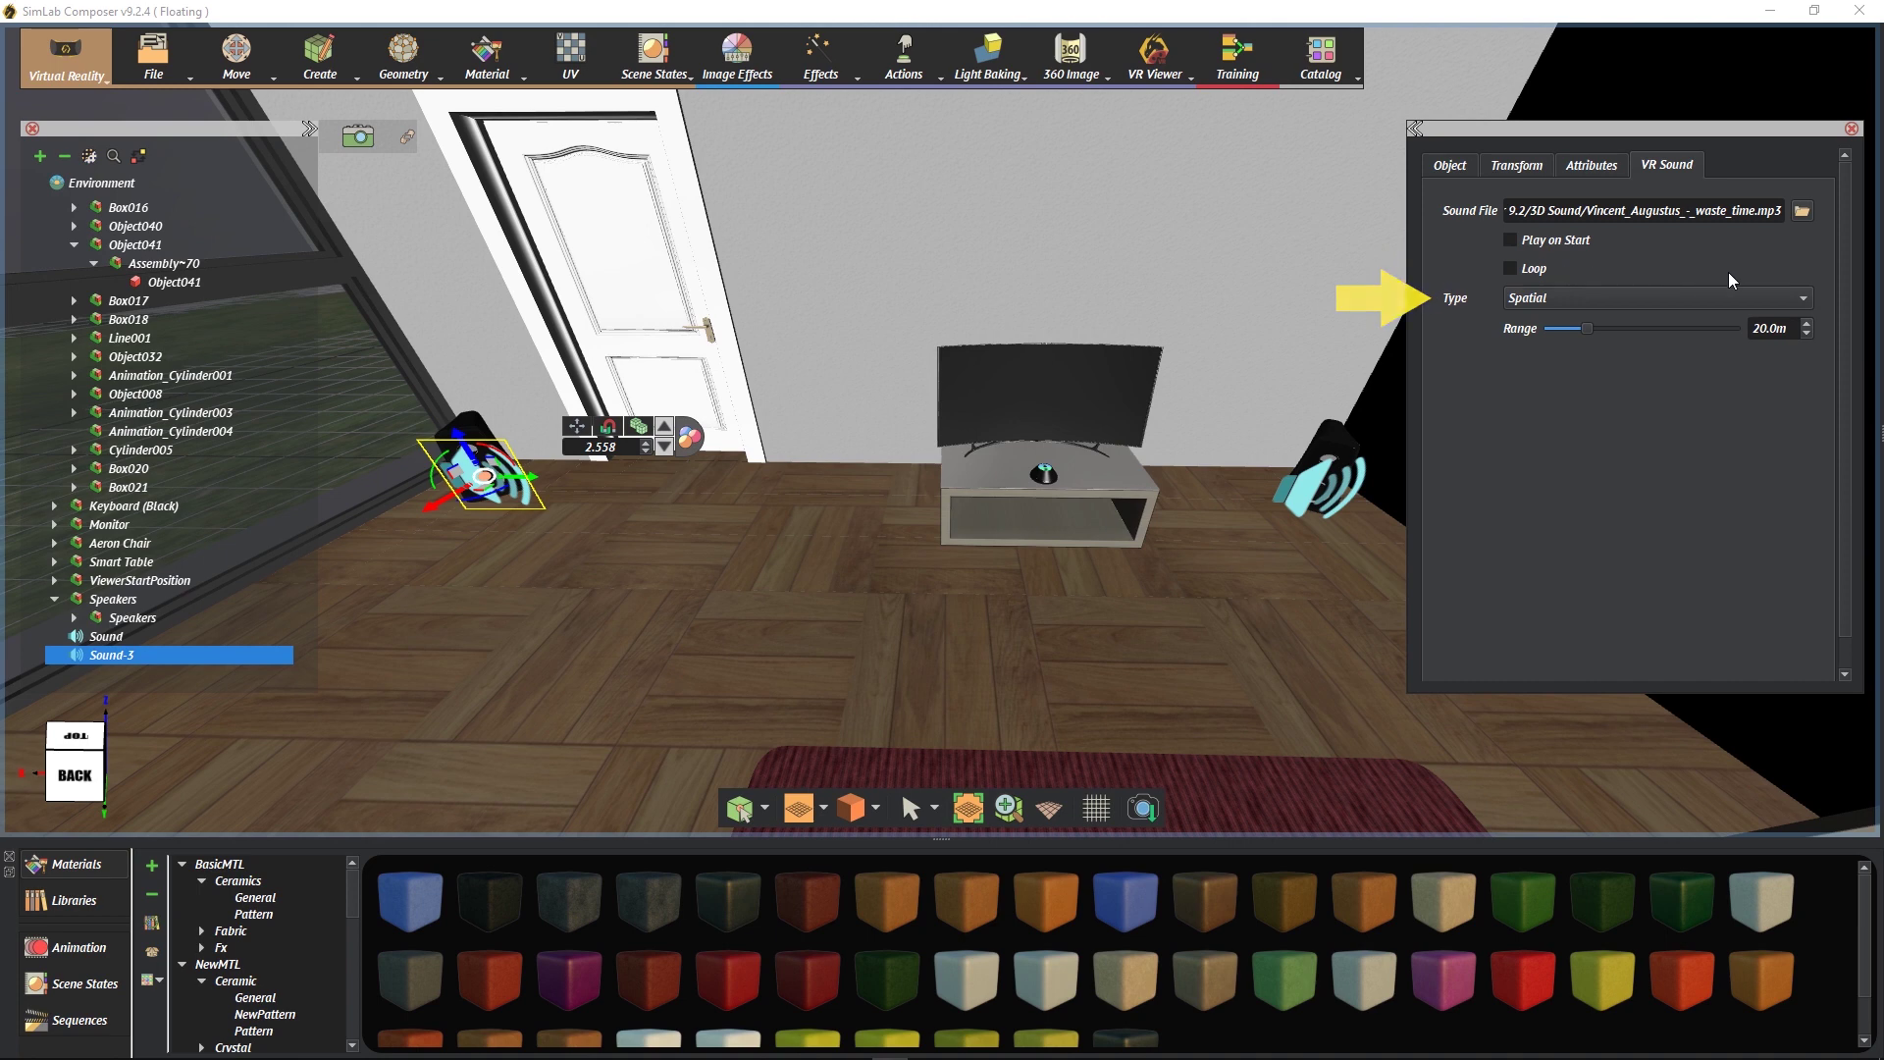
Step: Keep the copied sound's type as Spatial and set its range to 4.5 m
{"action": "left_click", "coordinate": [1788, 297]}
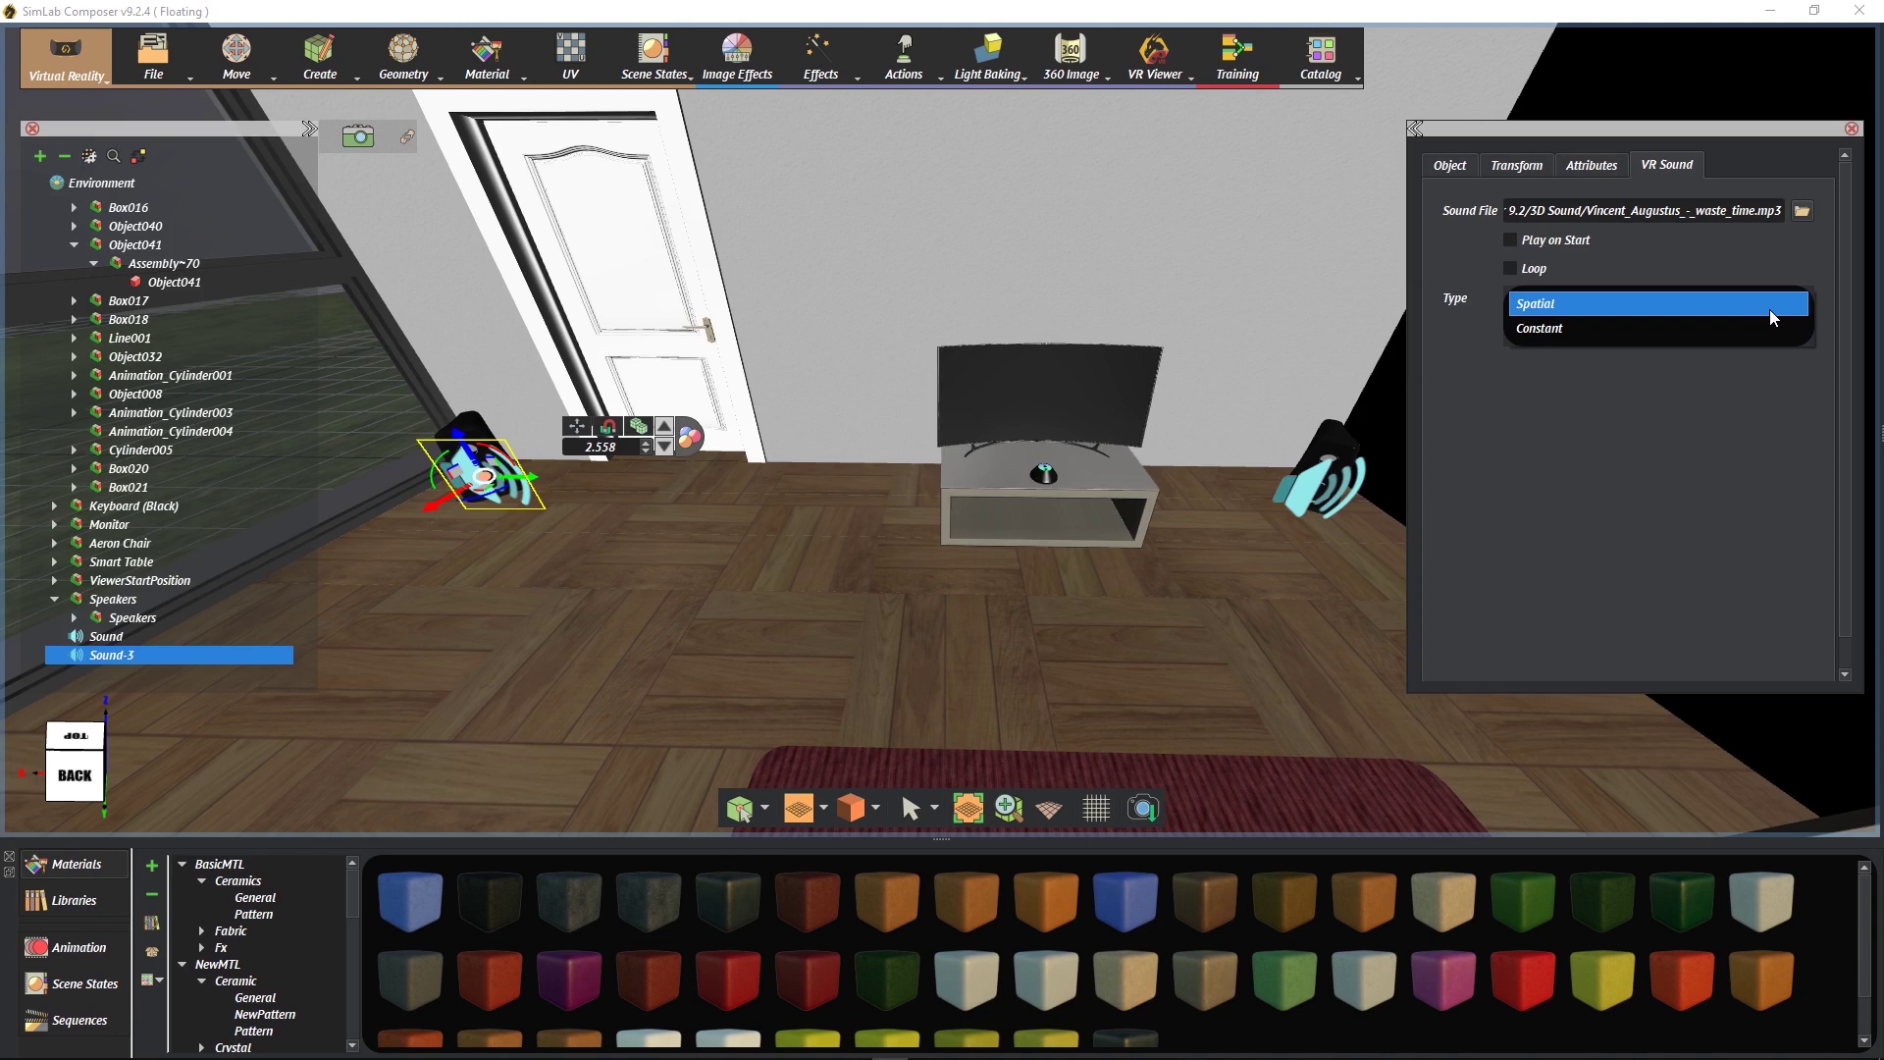
{"action": "left_click", "coordinate": [1769, 309]}
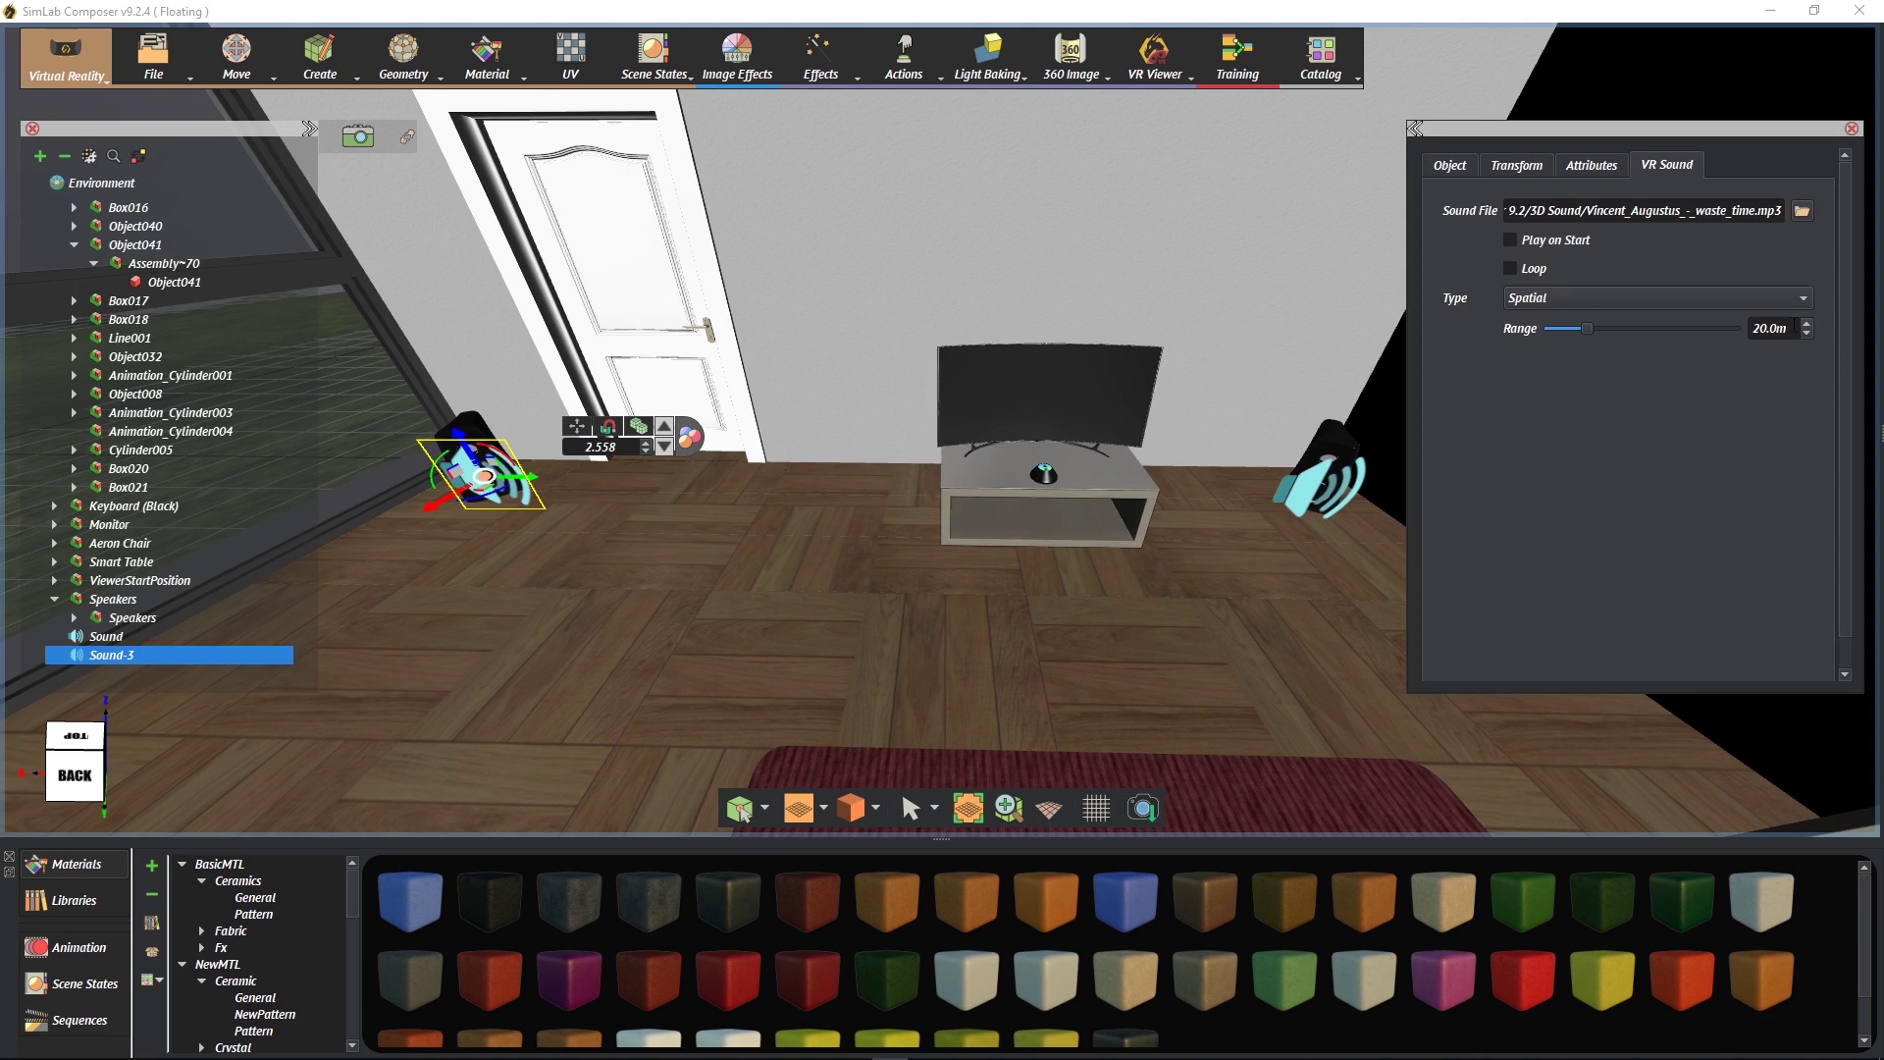
{"action": "left_click_drag", "start_coordinate": [1786, 328], "coordinate": [1708, 336]}
{"action": "type", "text": "4.5m"}
{"action": "key", "text": "Return"}
Step: Open the Training Builder and add a Sound Action response in the middle of the empty diagram
{"action": "left_click", "coordinate": [1346, 481]}
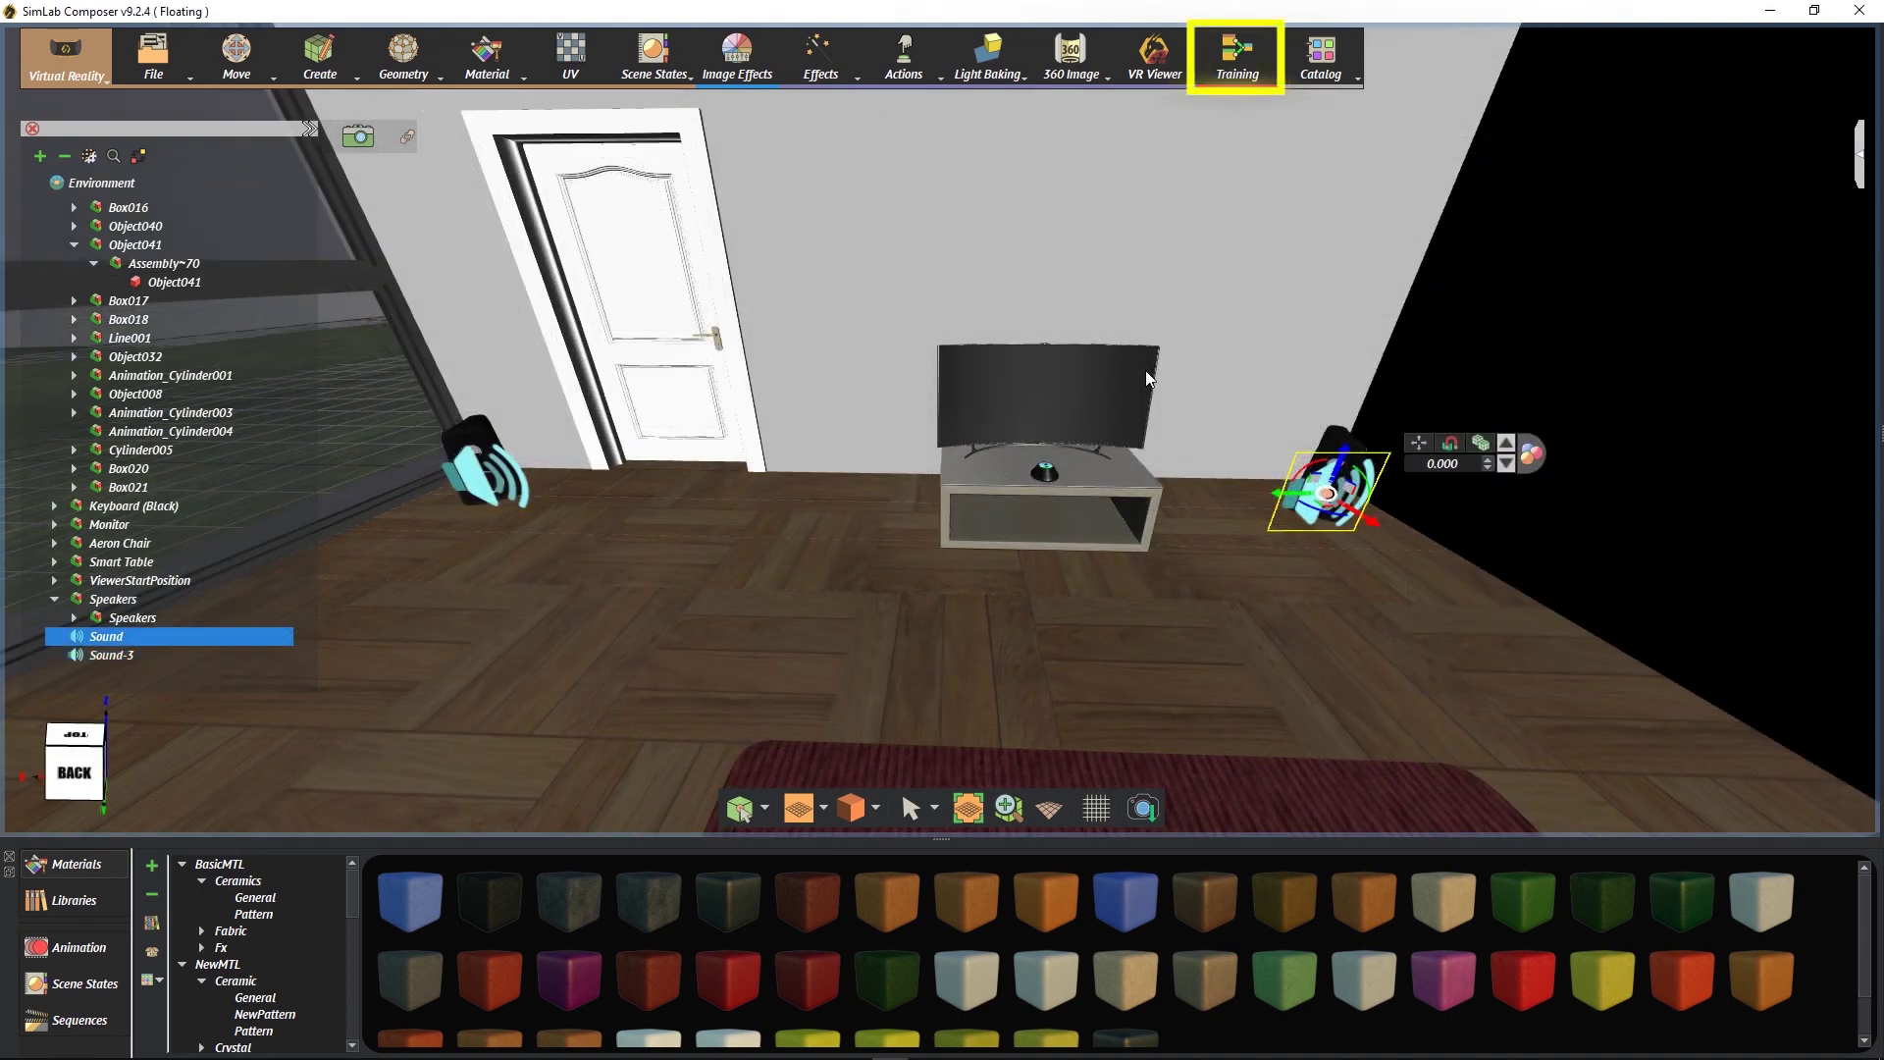
{"action": "left_click", "coordinate": [1242, 57]}
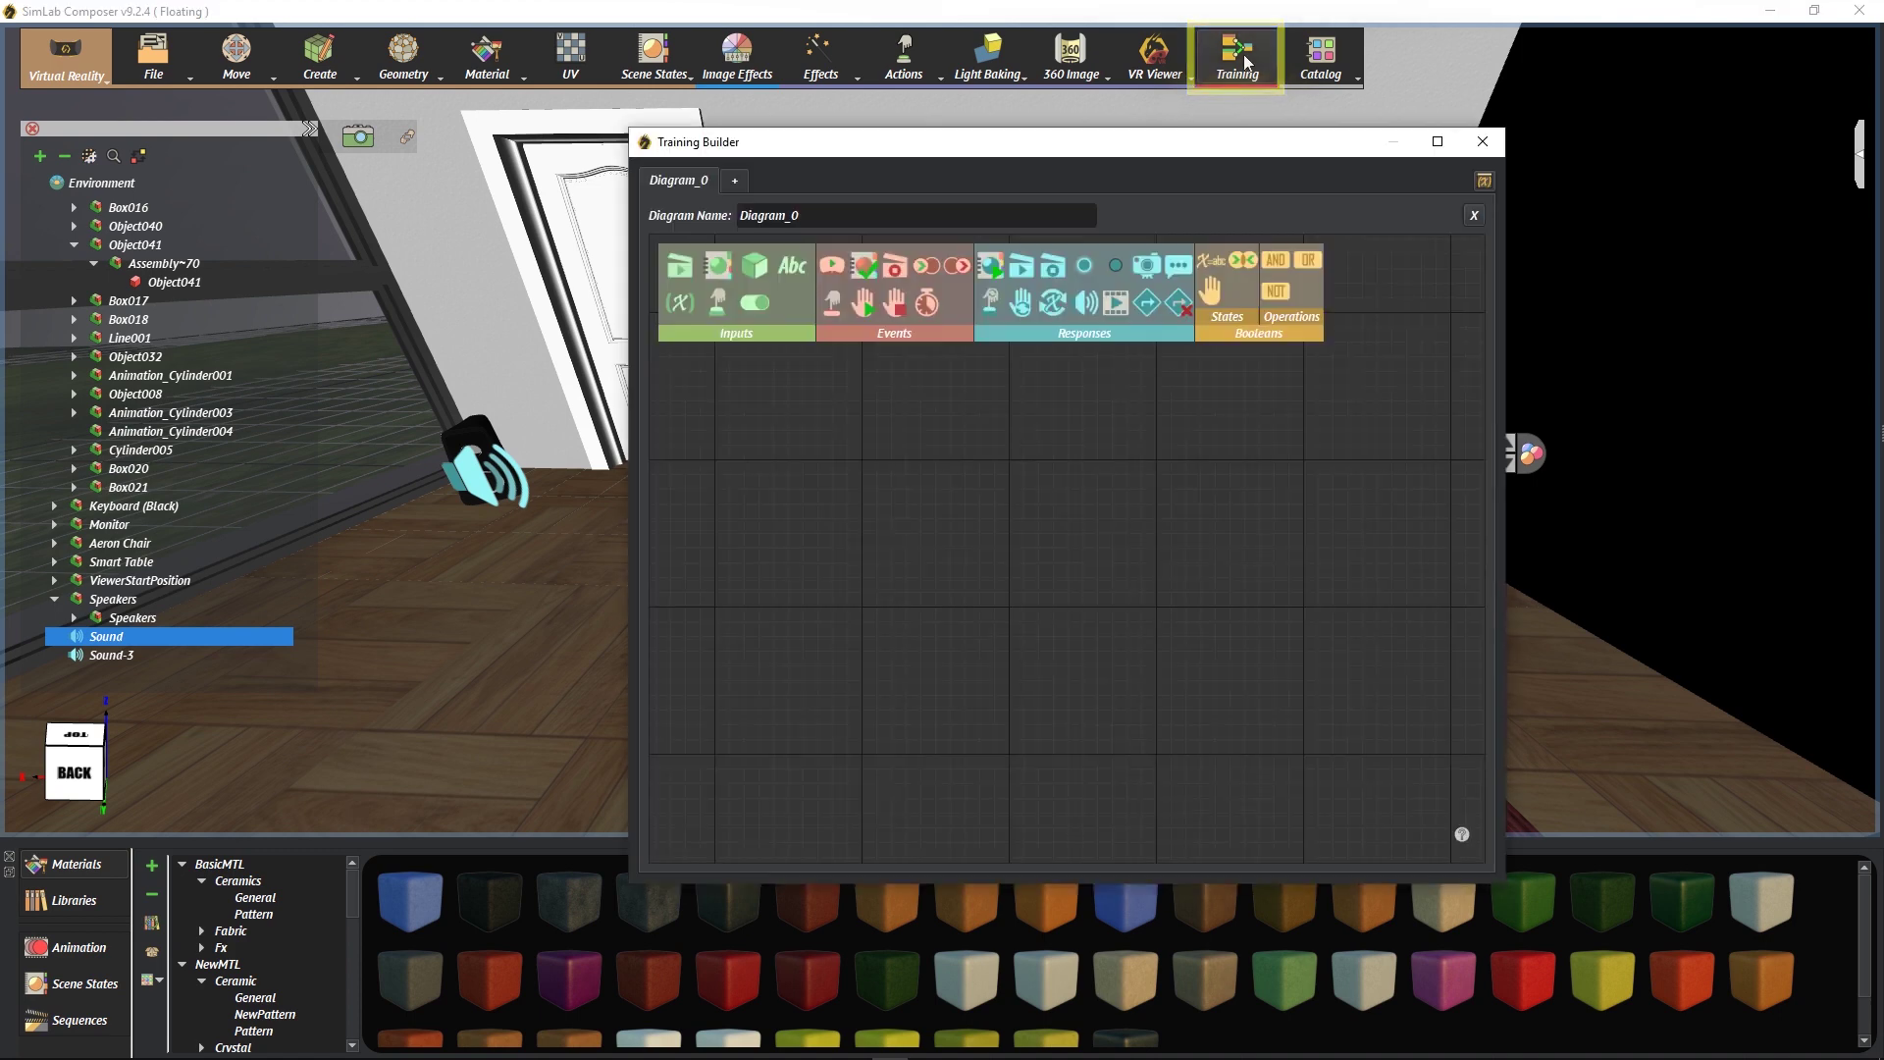
{"action": "left_click_drag", "start_coordinate": [1197, 149], "coordinate": [1778, 95]}
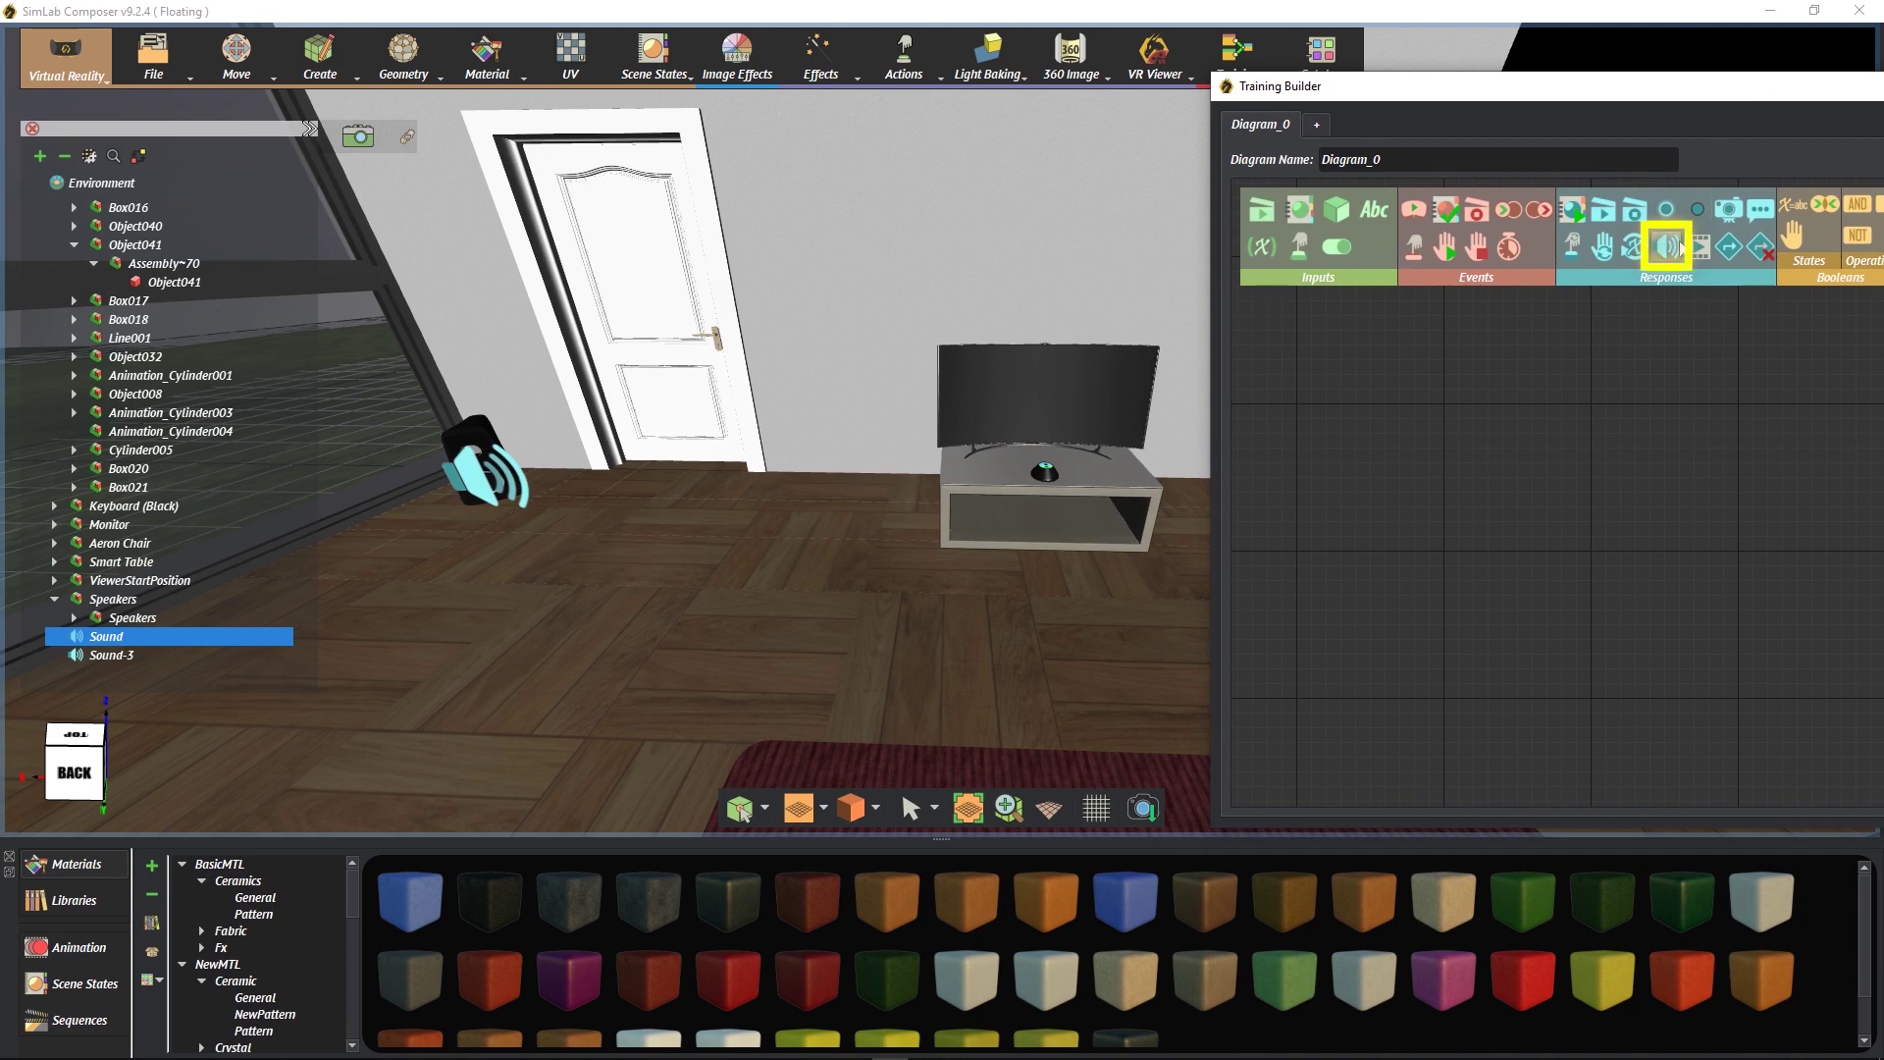
{"action": "left_click", "coordinate": [1674, 251]}
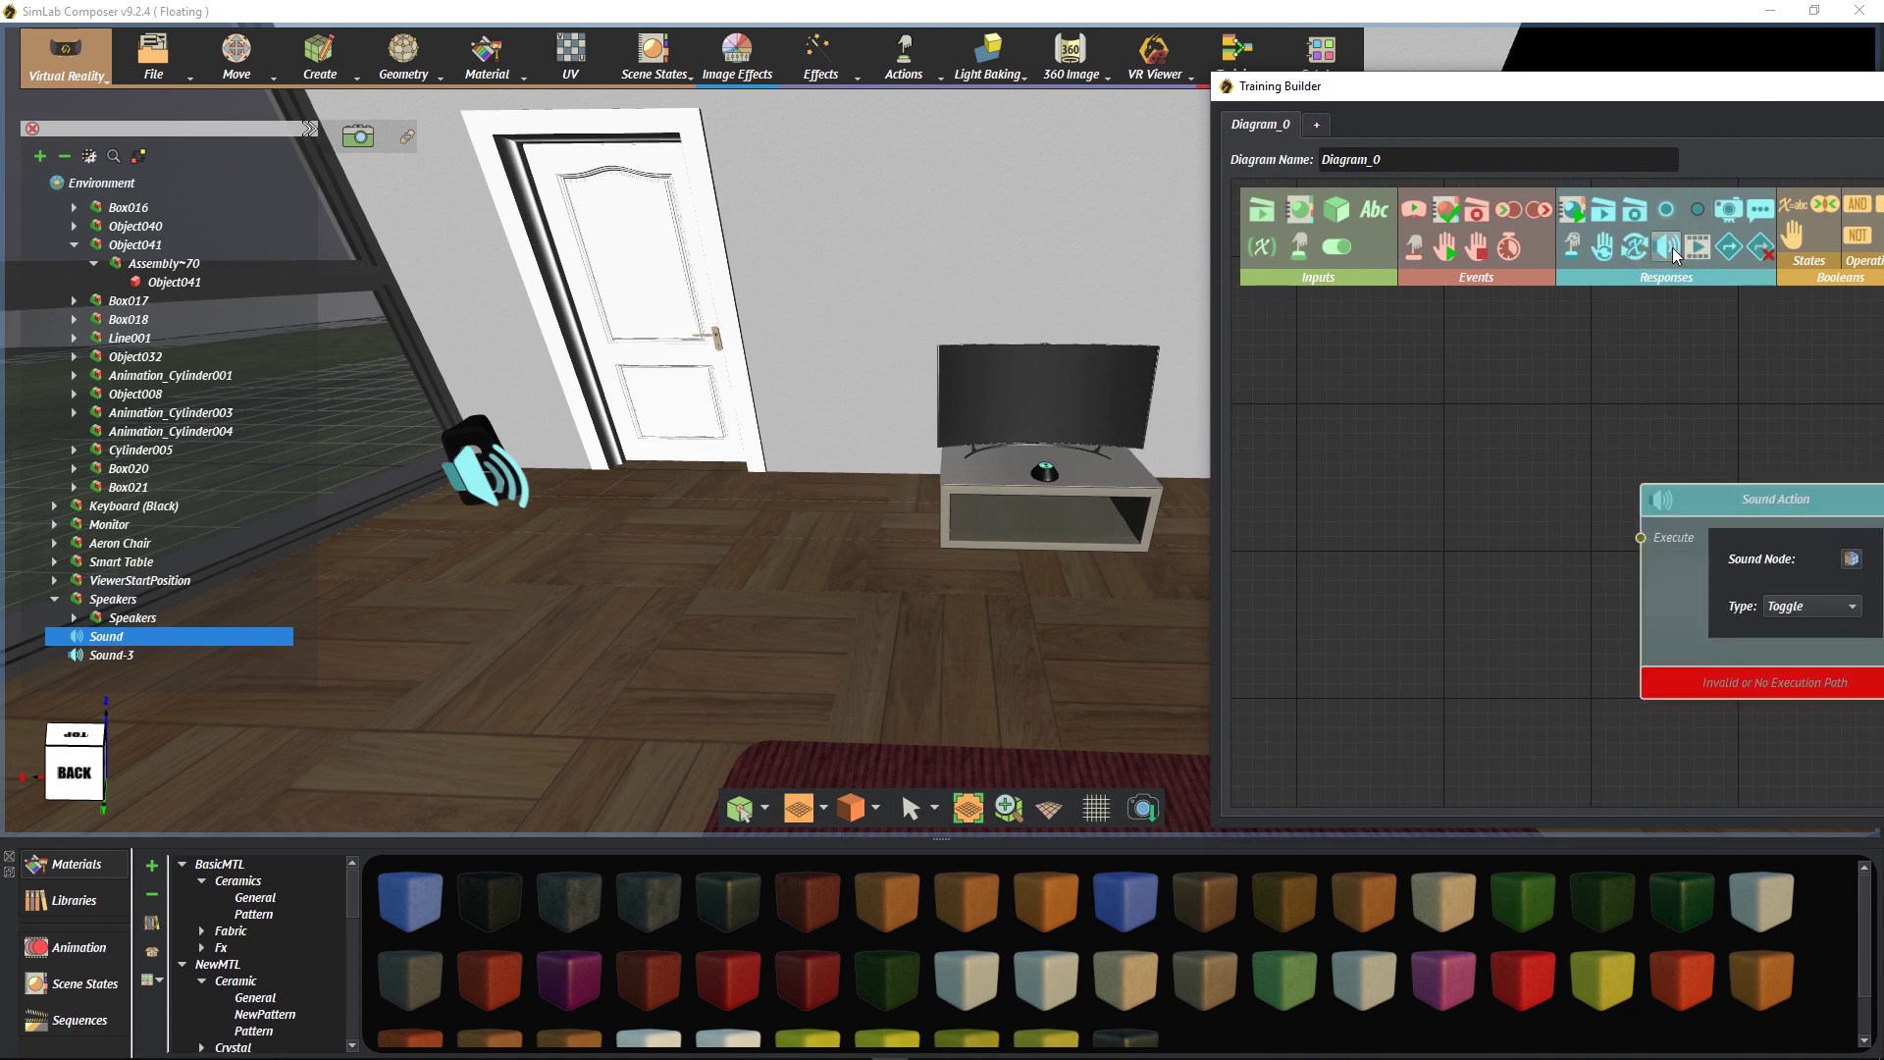
{"action": "left_click_drag", "start_coordinate": [1709, 505], "coordinate": [1621, 436]}
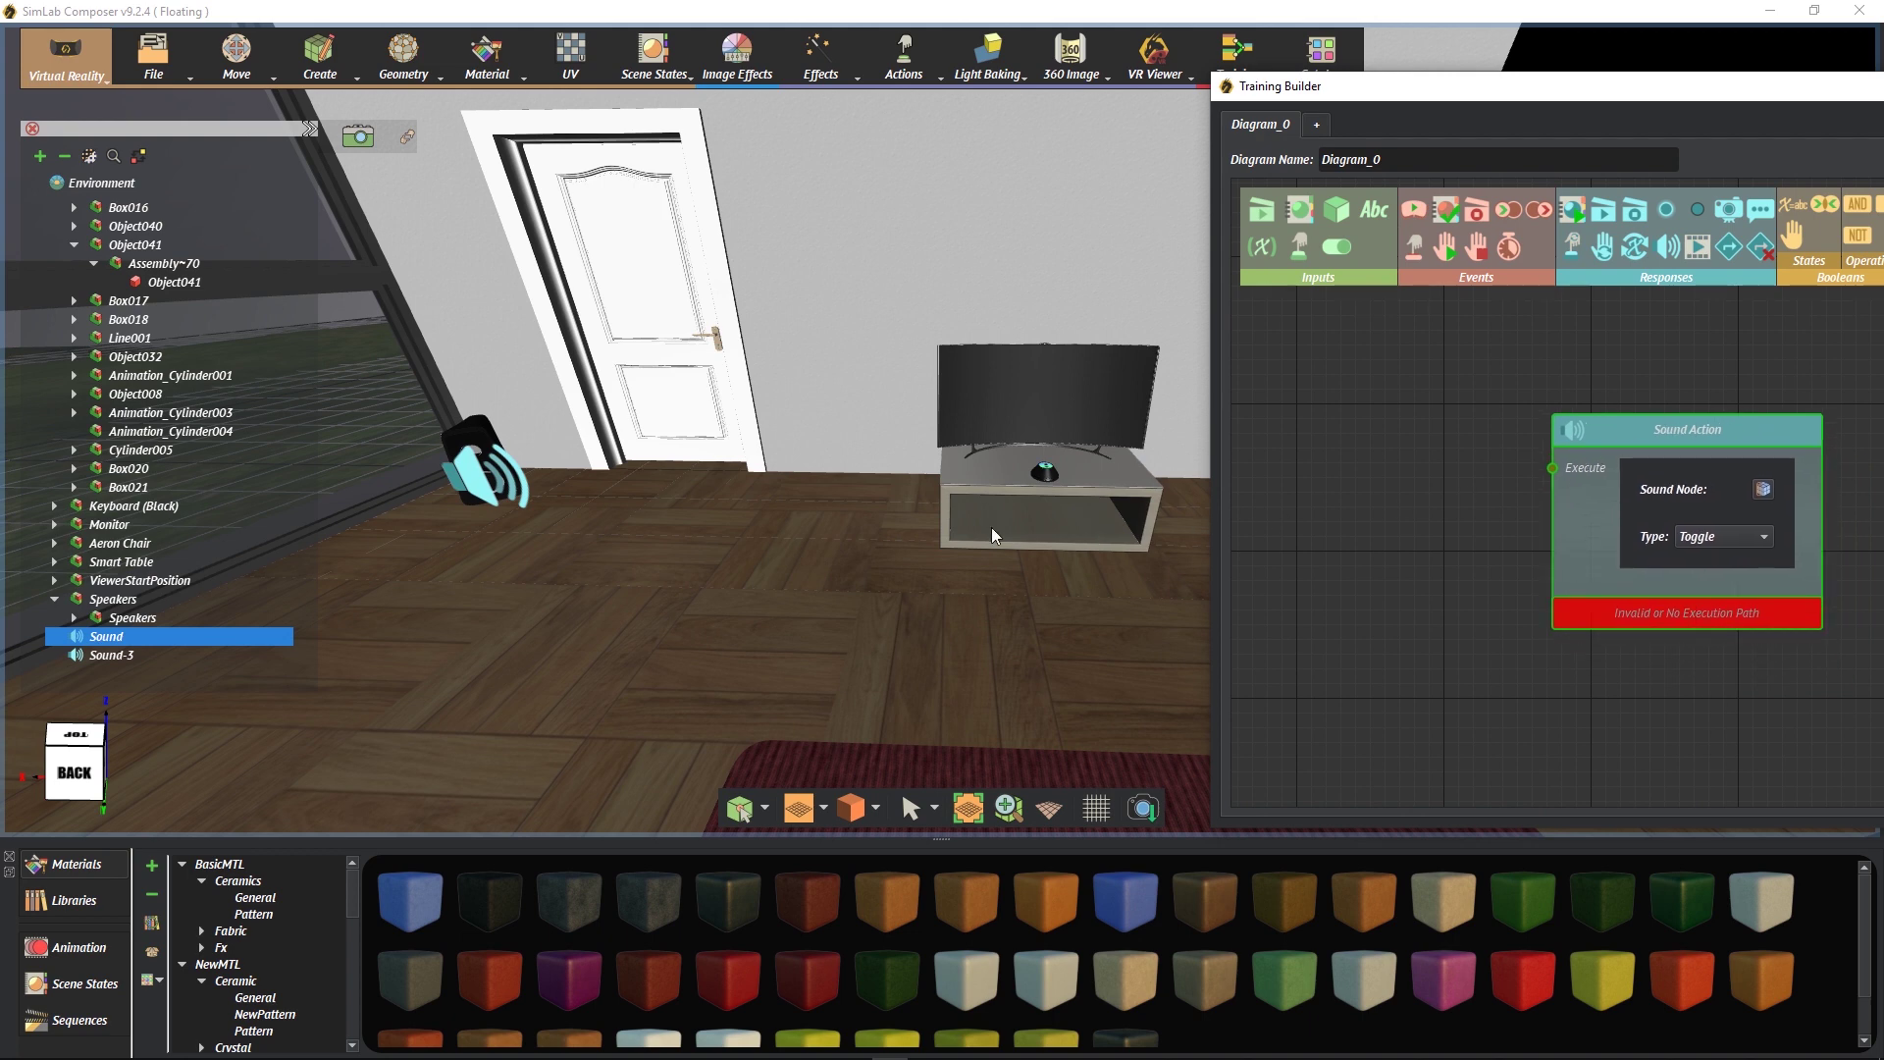
Step: Assign the Sound-3 object at the door-side speaker as the Sound Action's sound node and move the node up
{"action": "left_click", "coordinate": [497, 485]}
{"action": "left_click", "coordinate": [497, 485]}
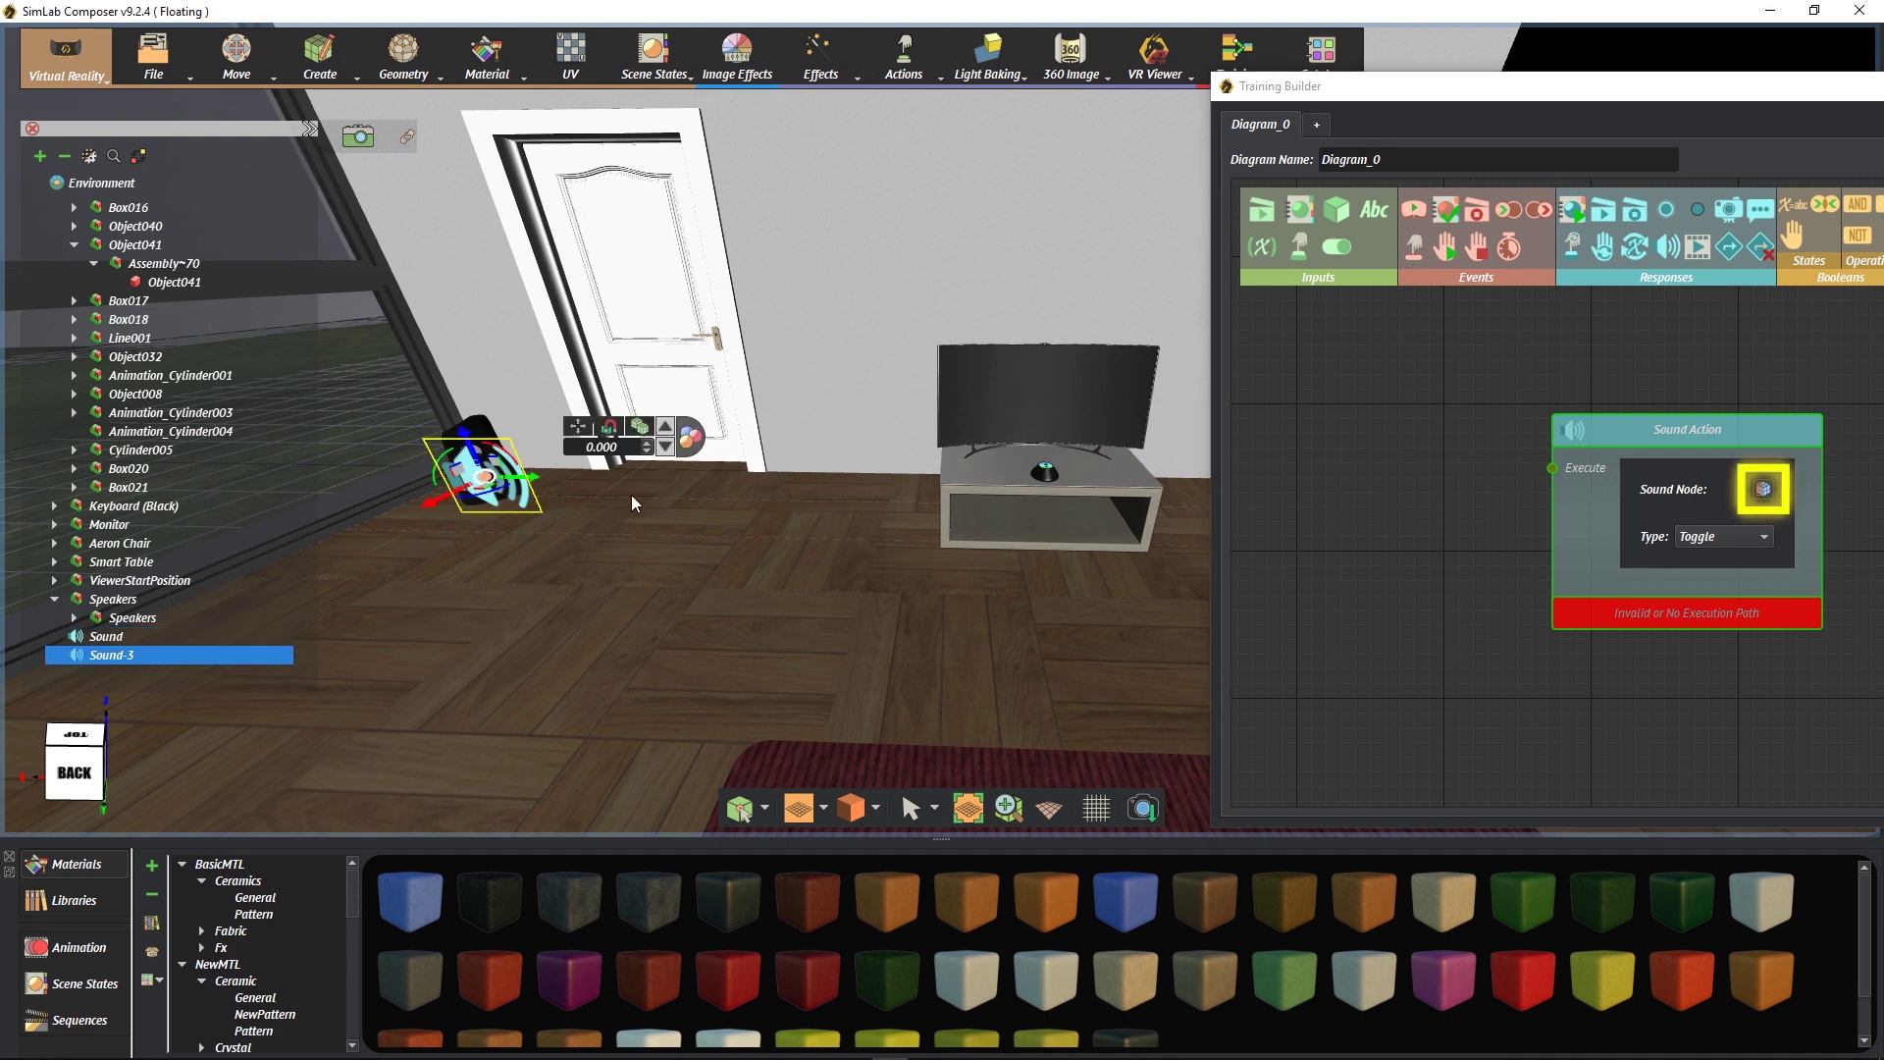
{"action": "left_click", "coordinate": [1763, 497]}
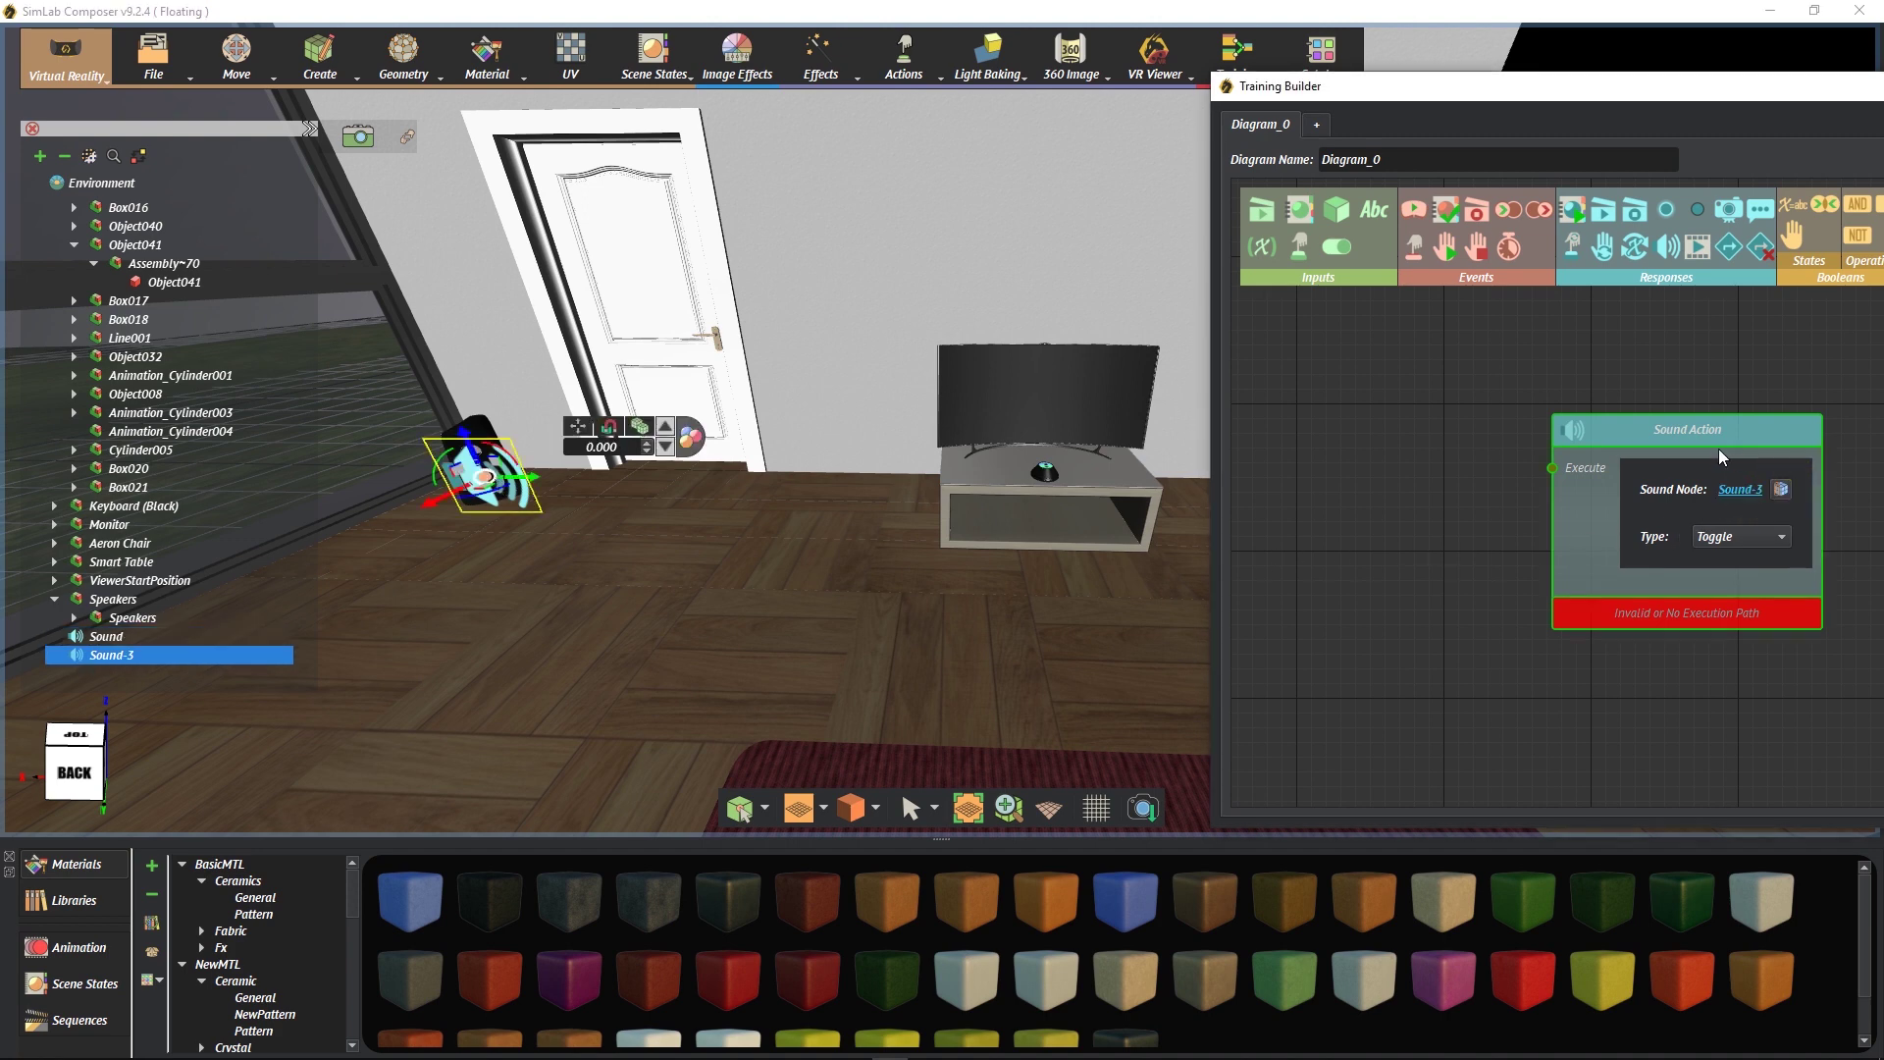
{"action": "left_click_drag", "start_coordinate": [1710, 442], "coordinate": [1708, 357]}
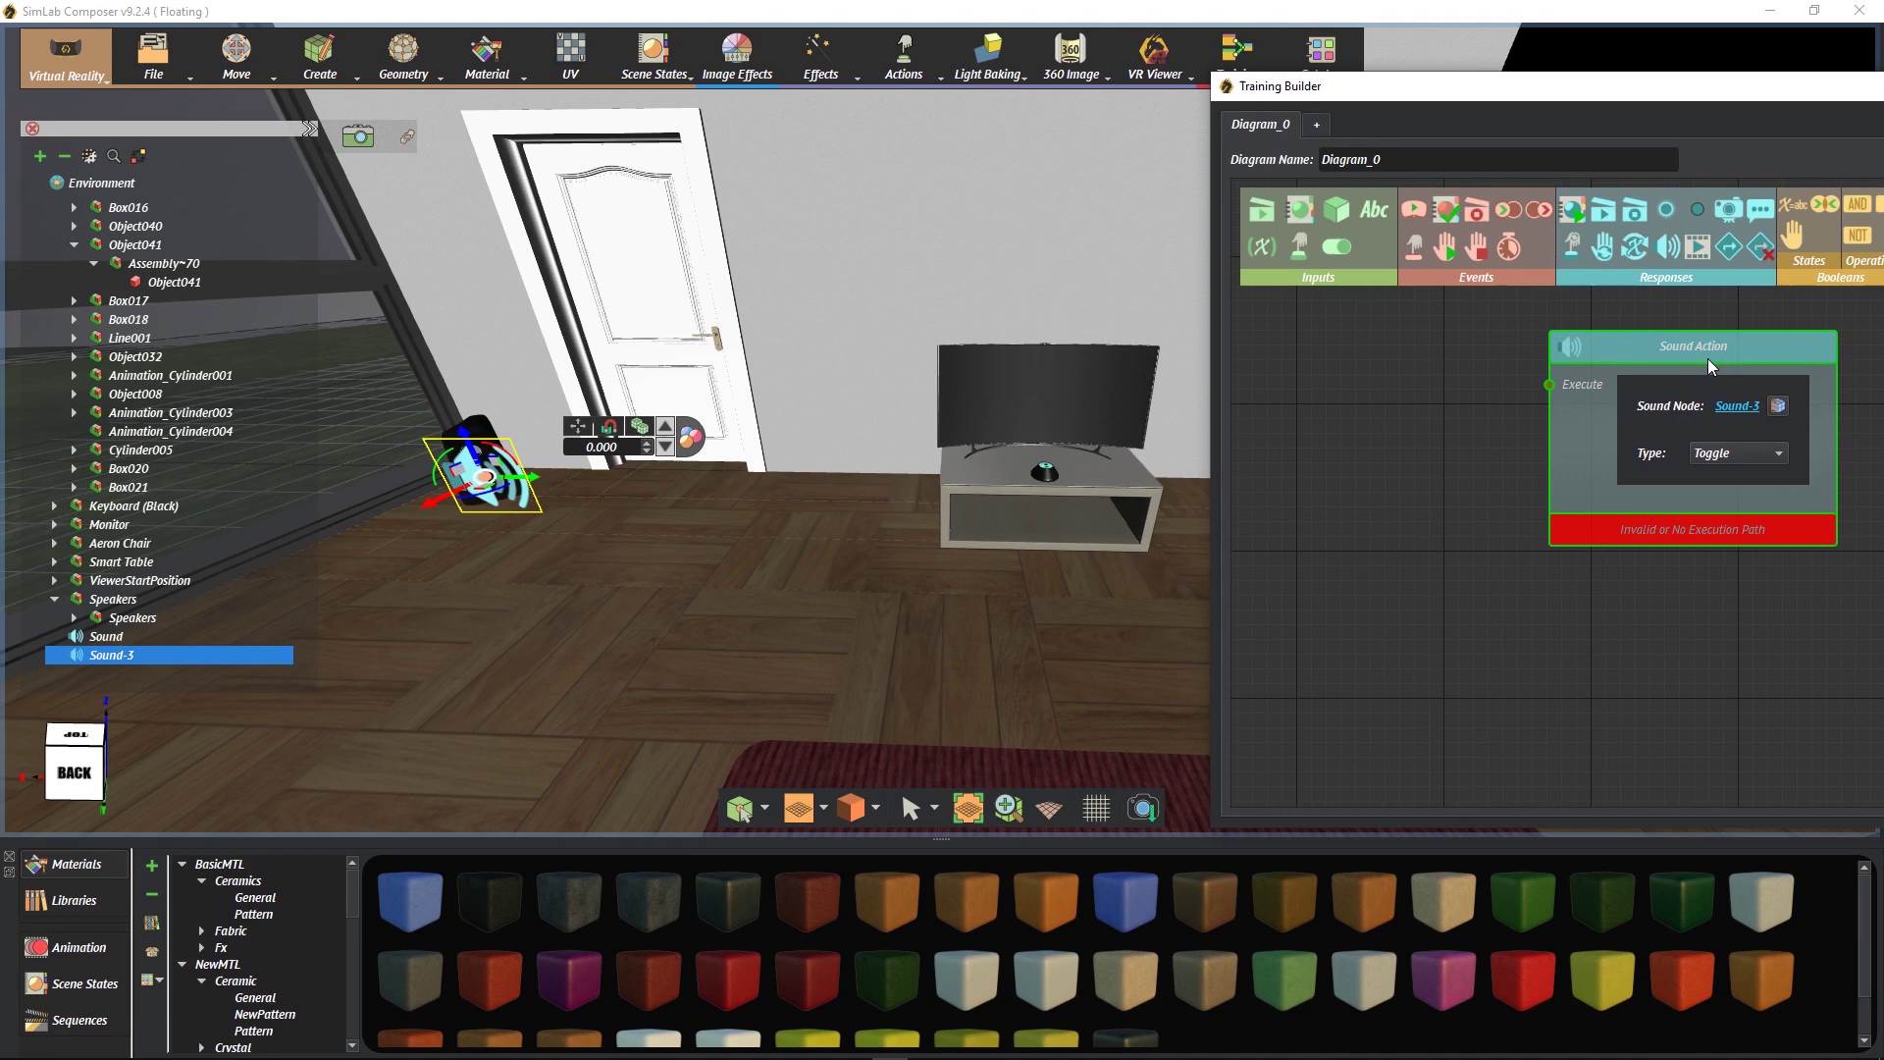
Step: Add a second Sound Action below the first and assign the original Sound object to it
{"action": "left_click_drag", "start_coordinate": [1663, 248], "coordinate": [1772, 580]}
{"action": "left_click_drag", "start_coordinate": [1633, 91], "coordinate": [619, 87]}
{"action": "left_click", "coordinate": [760, 634]}
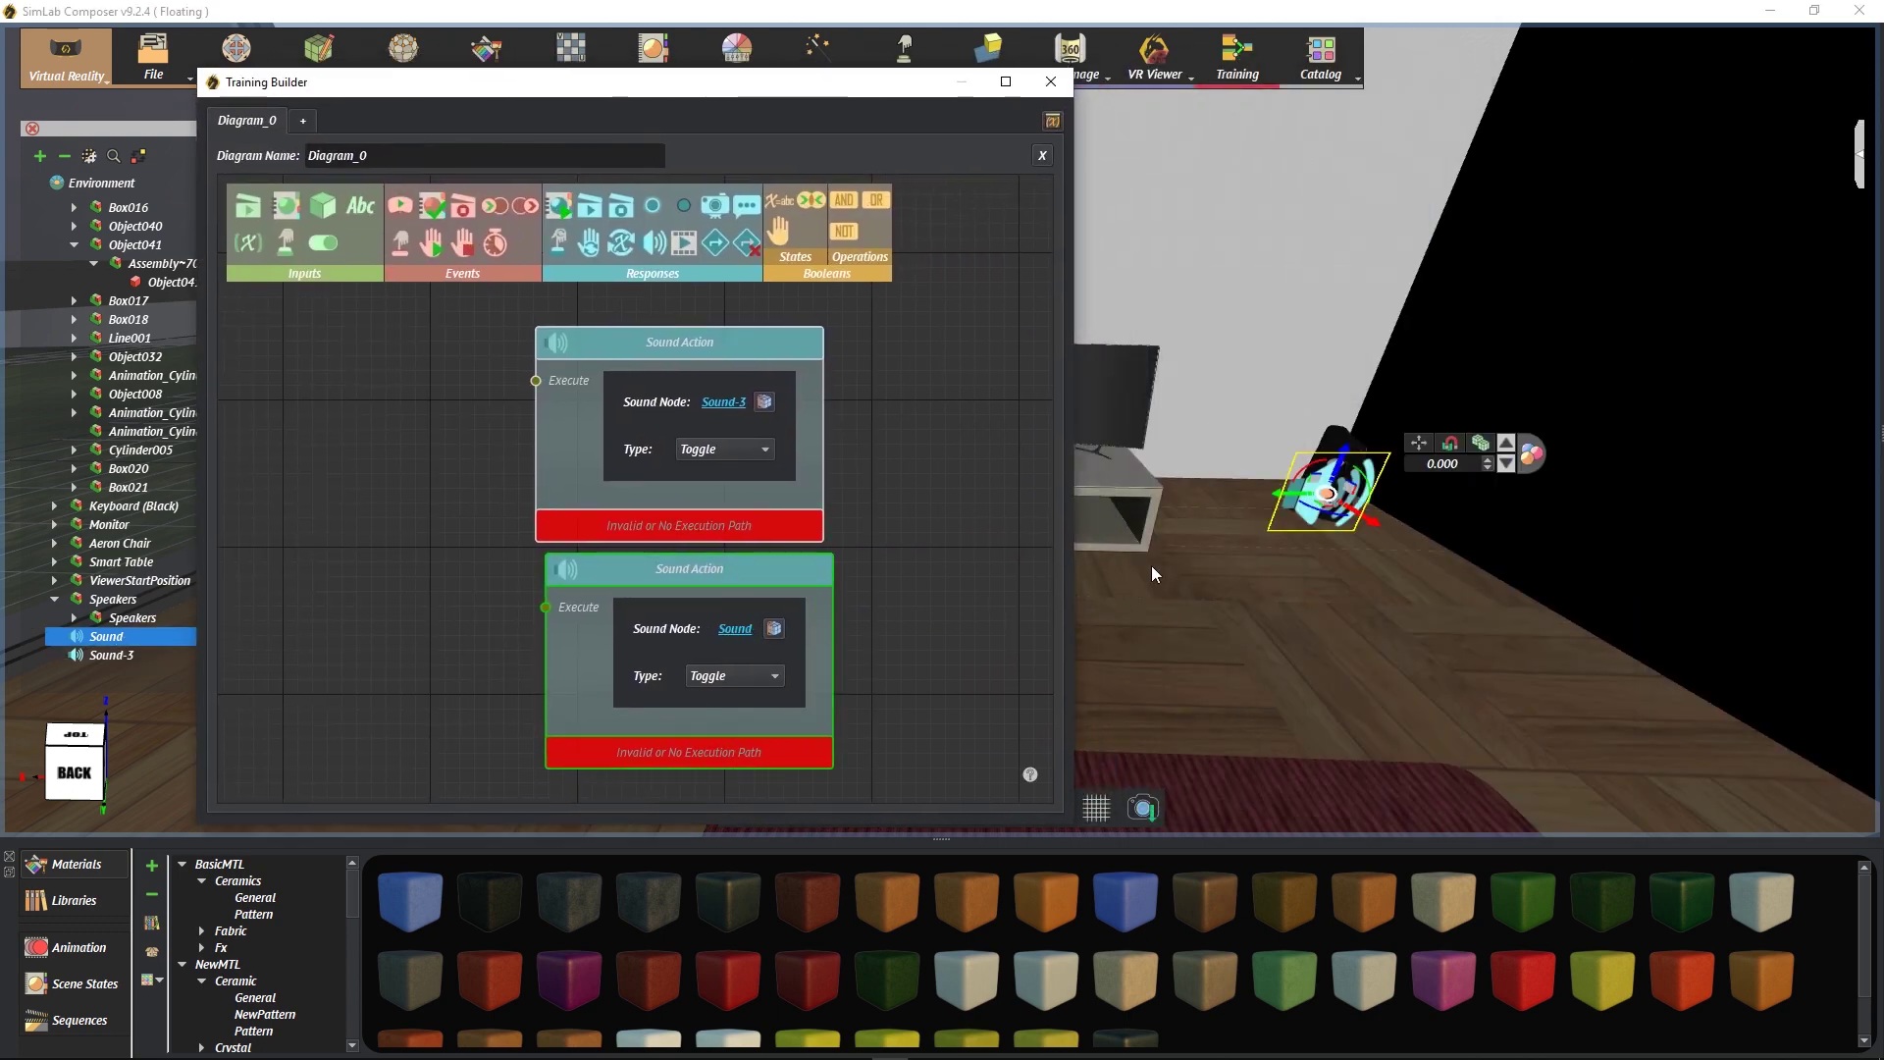
{"action": "left_click_drag", "start_coordinate": [598, 98], "coordinate": [1349, 110]}
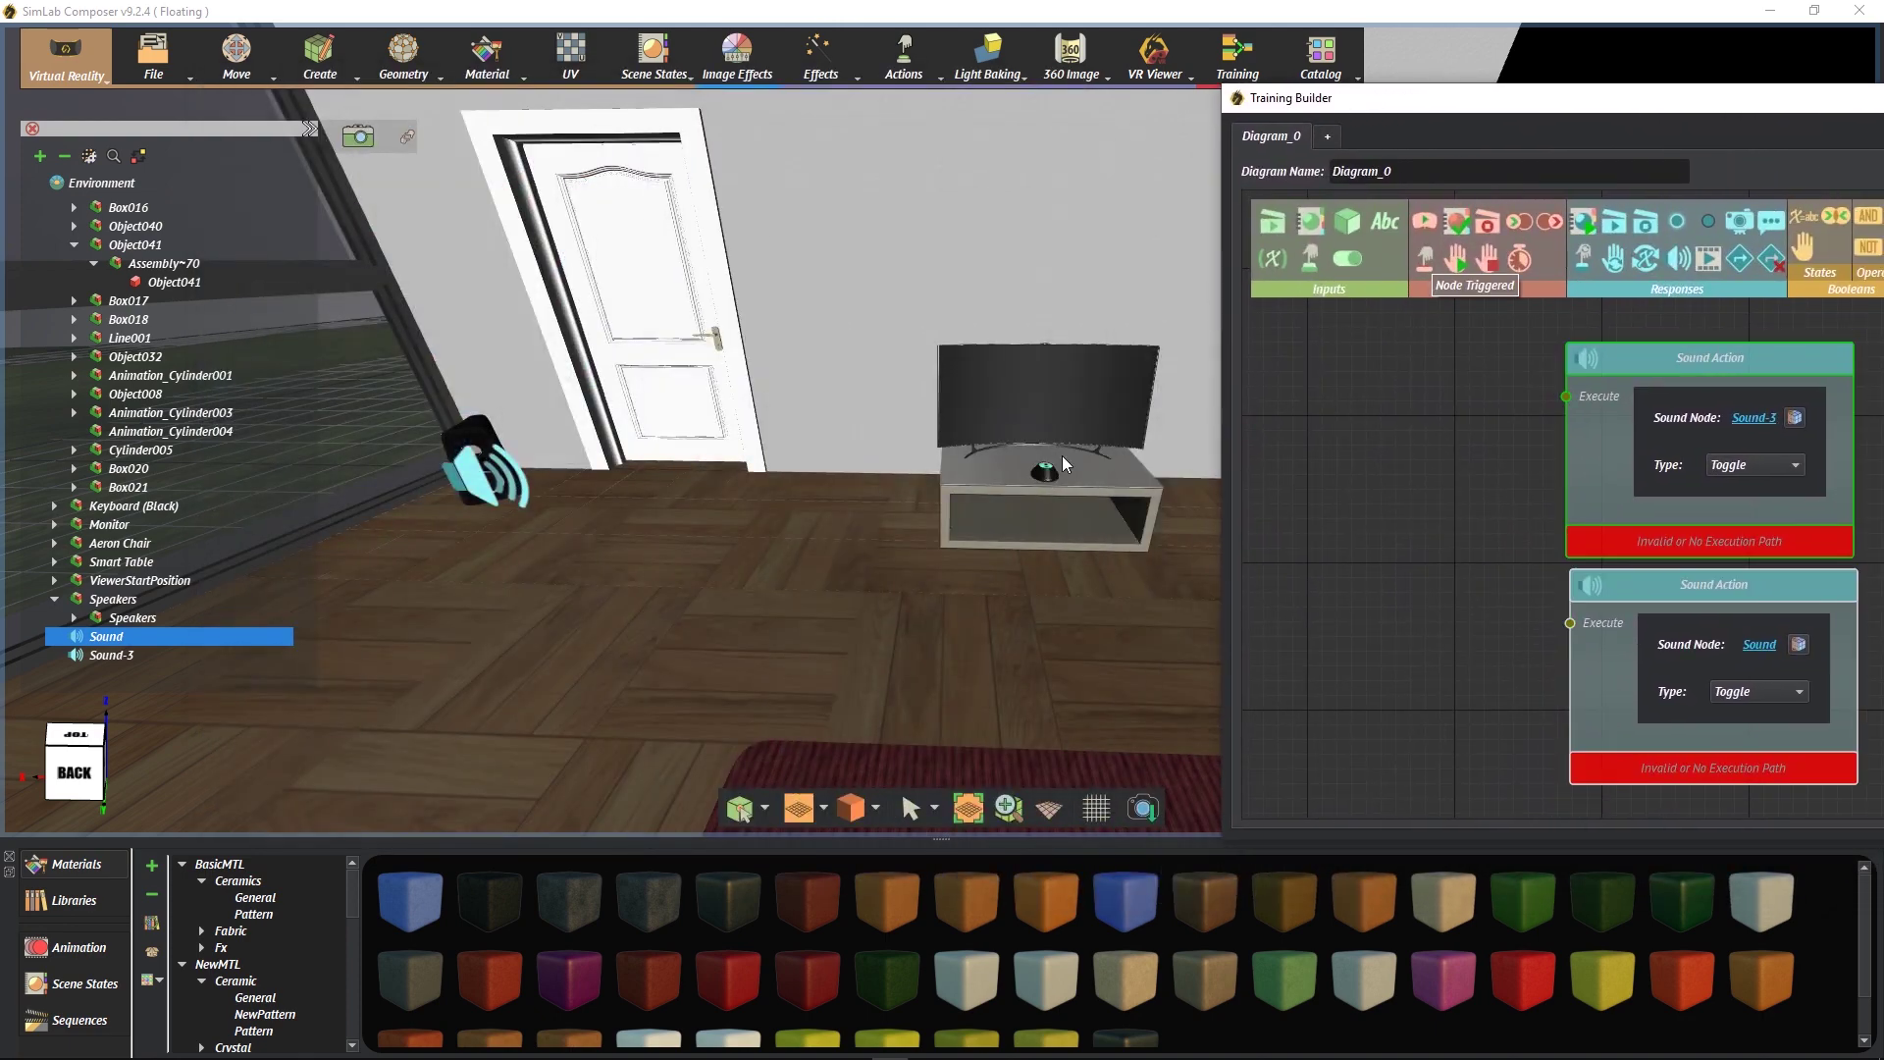
Step: Add a Node Triggered event and assign the blue play/pause part of the TV-stand controller as its scene node
{"action": "scroll", "coordinate": [1081, 475], "scroll_direction": "up", "scroll_amount": 6}
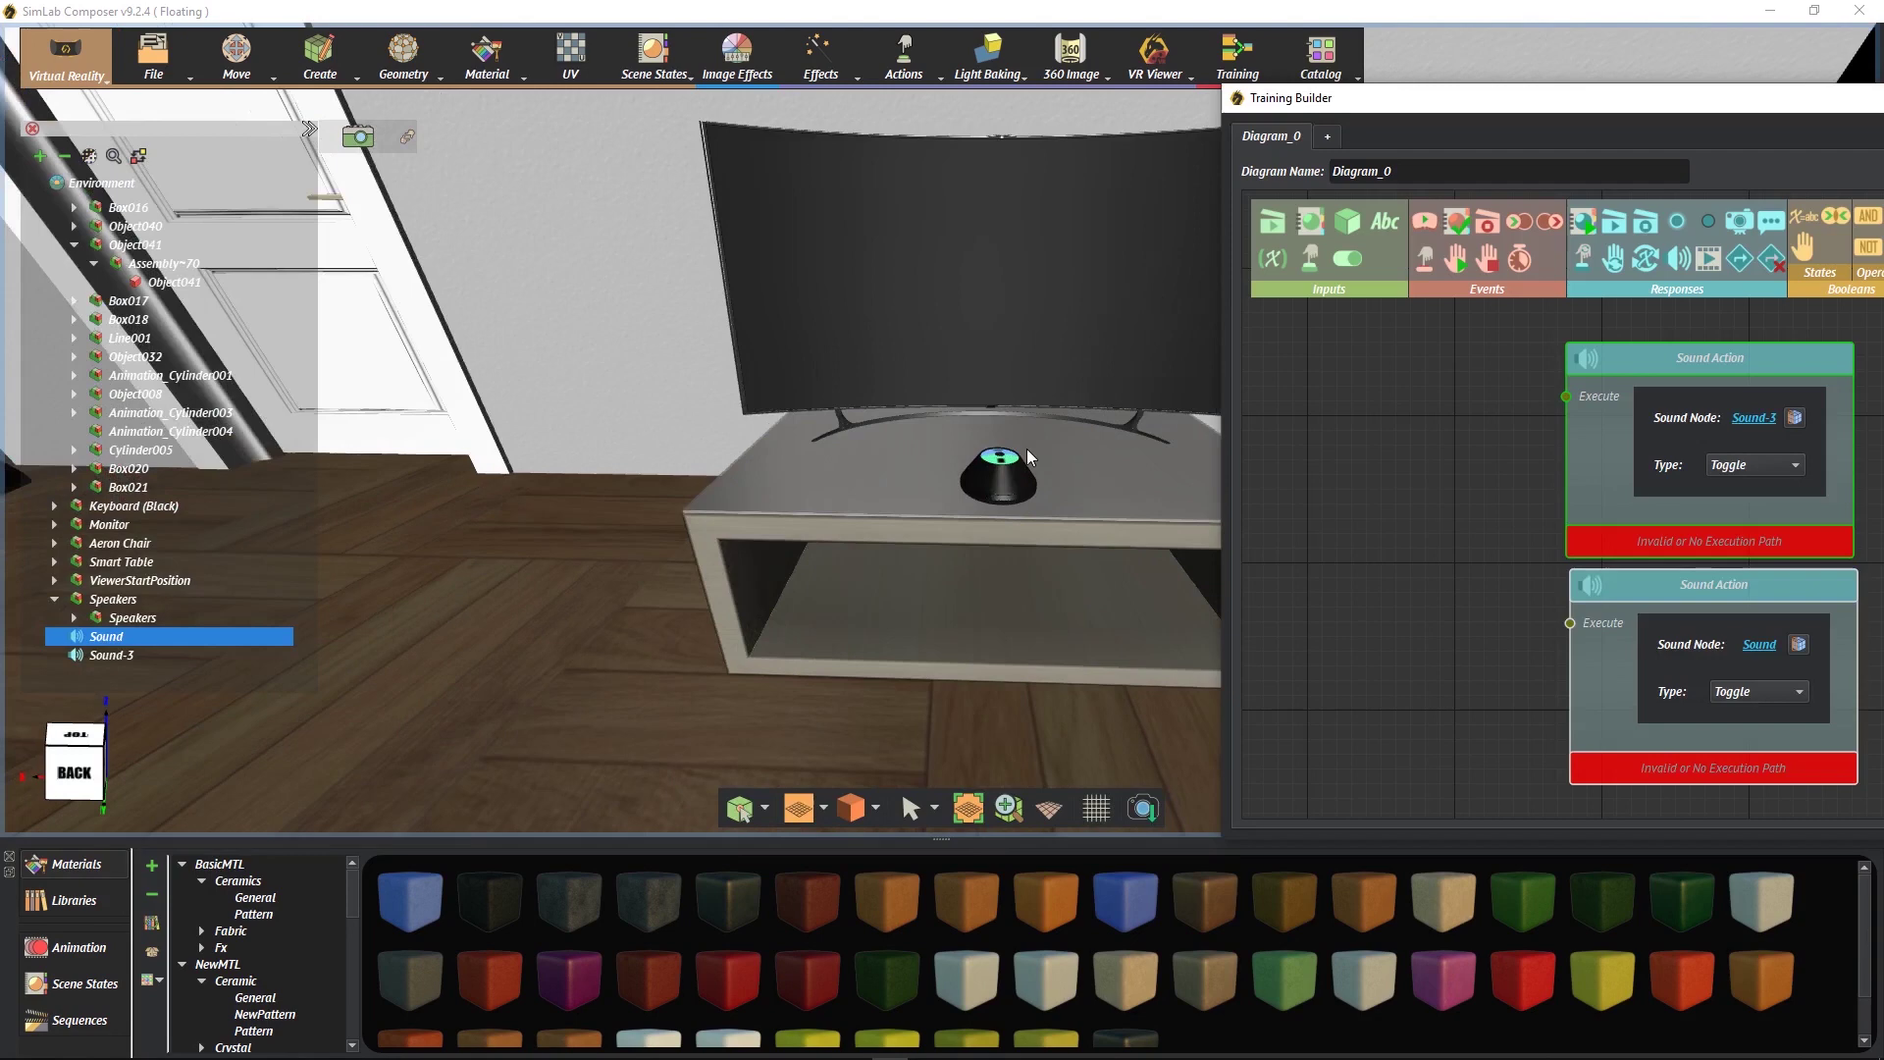
{"action": "scroll", "coordinate": [1026, 450], "scroll_direction": "up", "scroll_amount": 5}
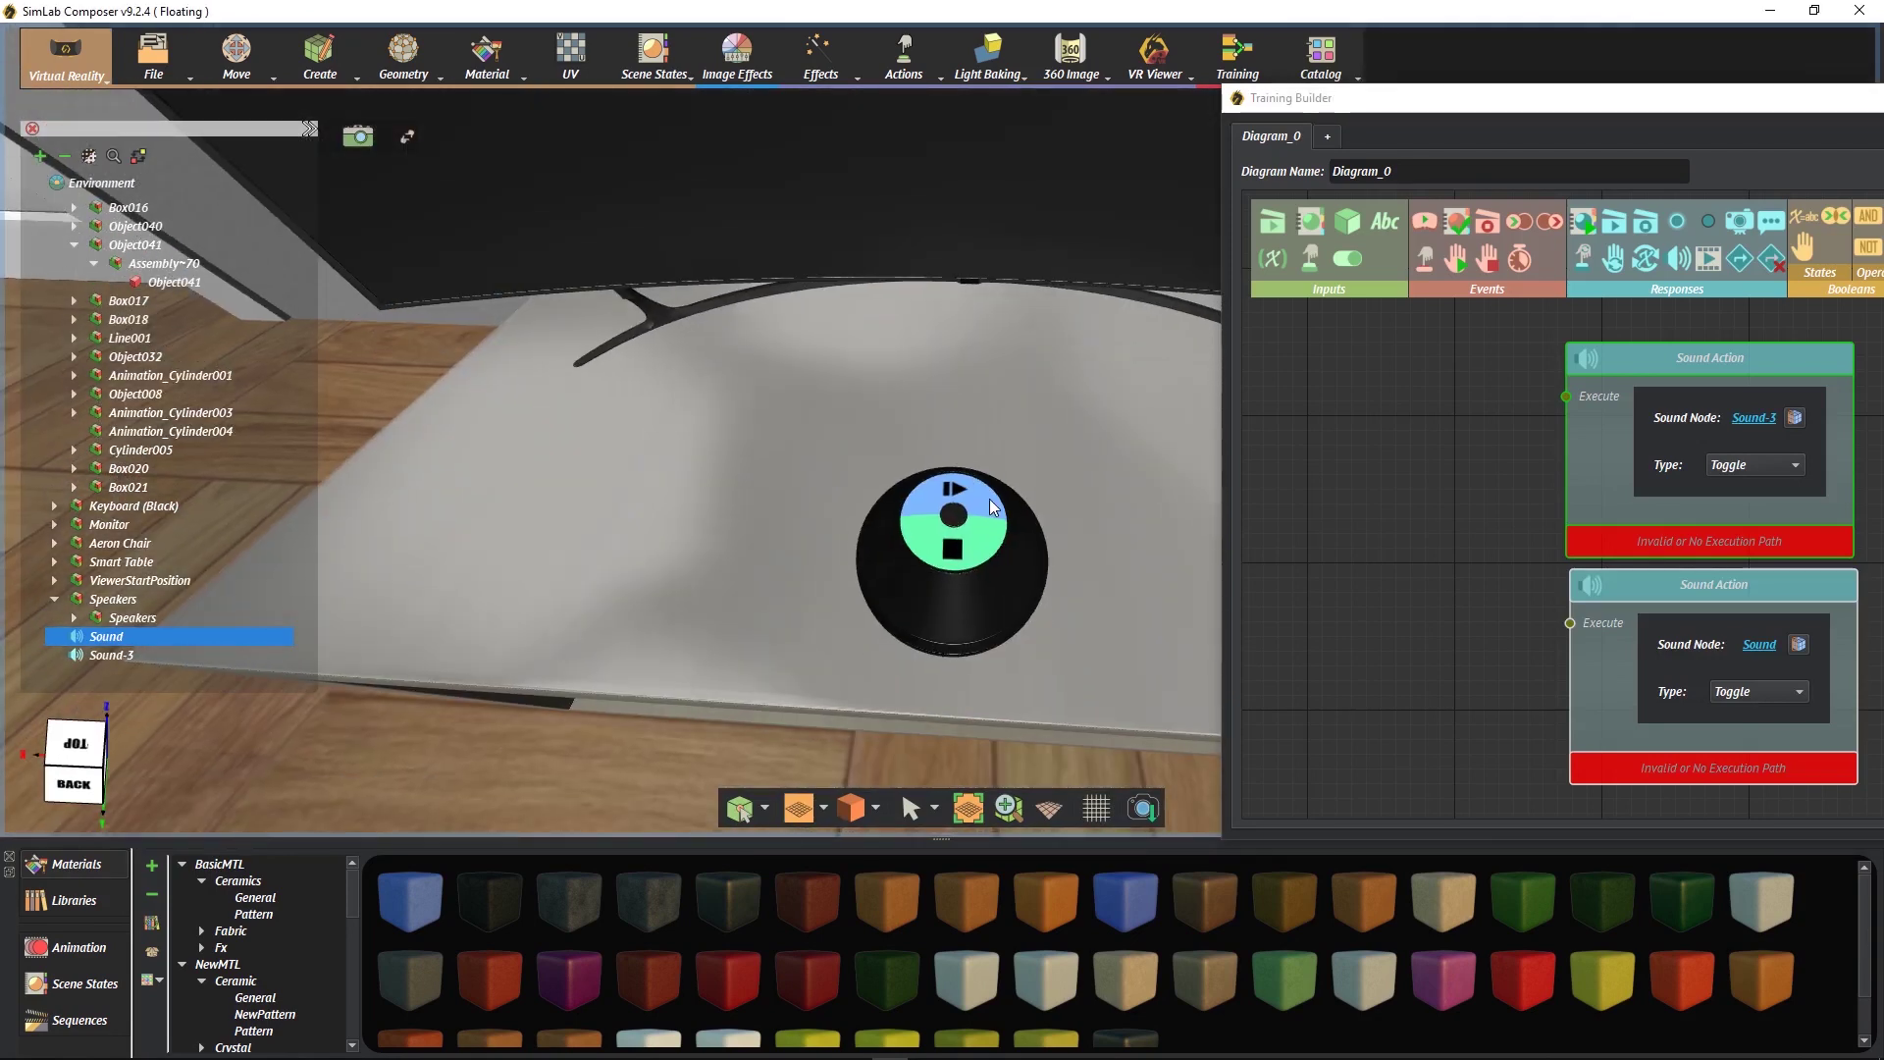
{"action": "left_click", "coordinate": [990, 494]}
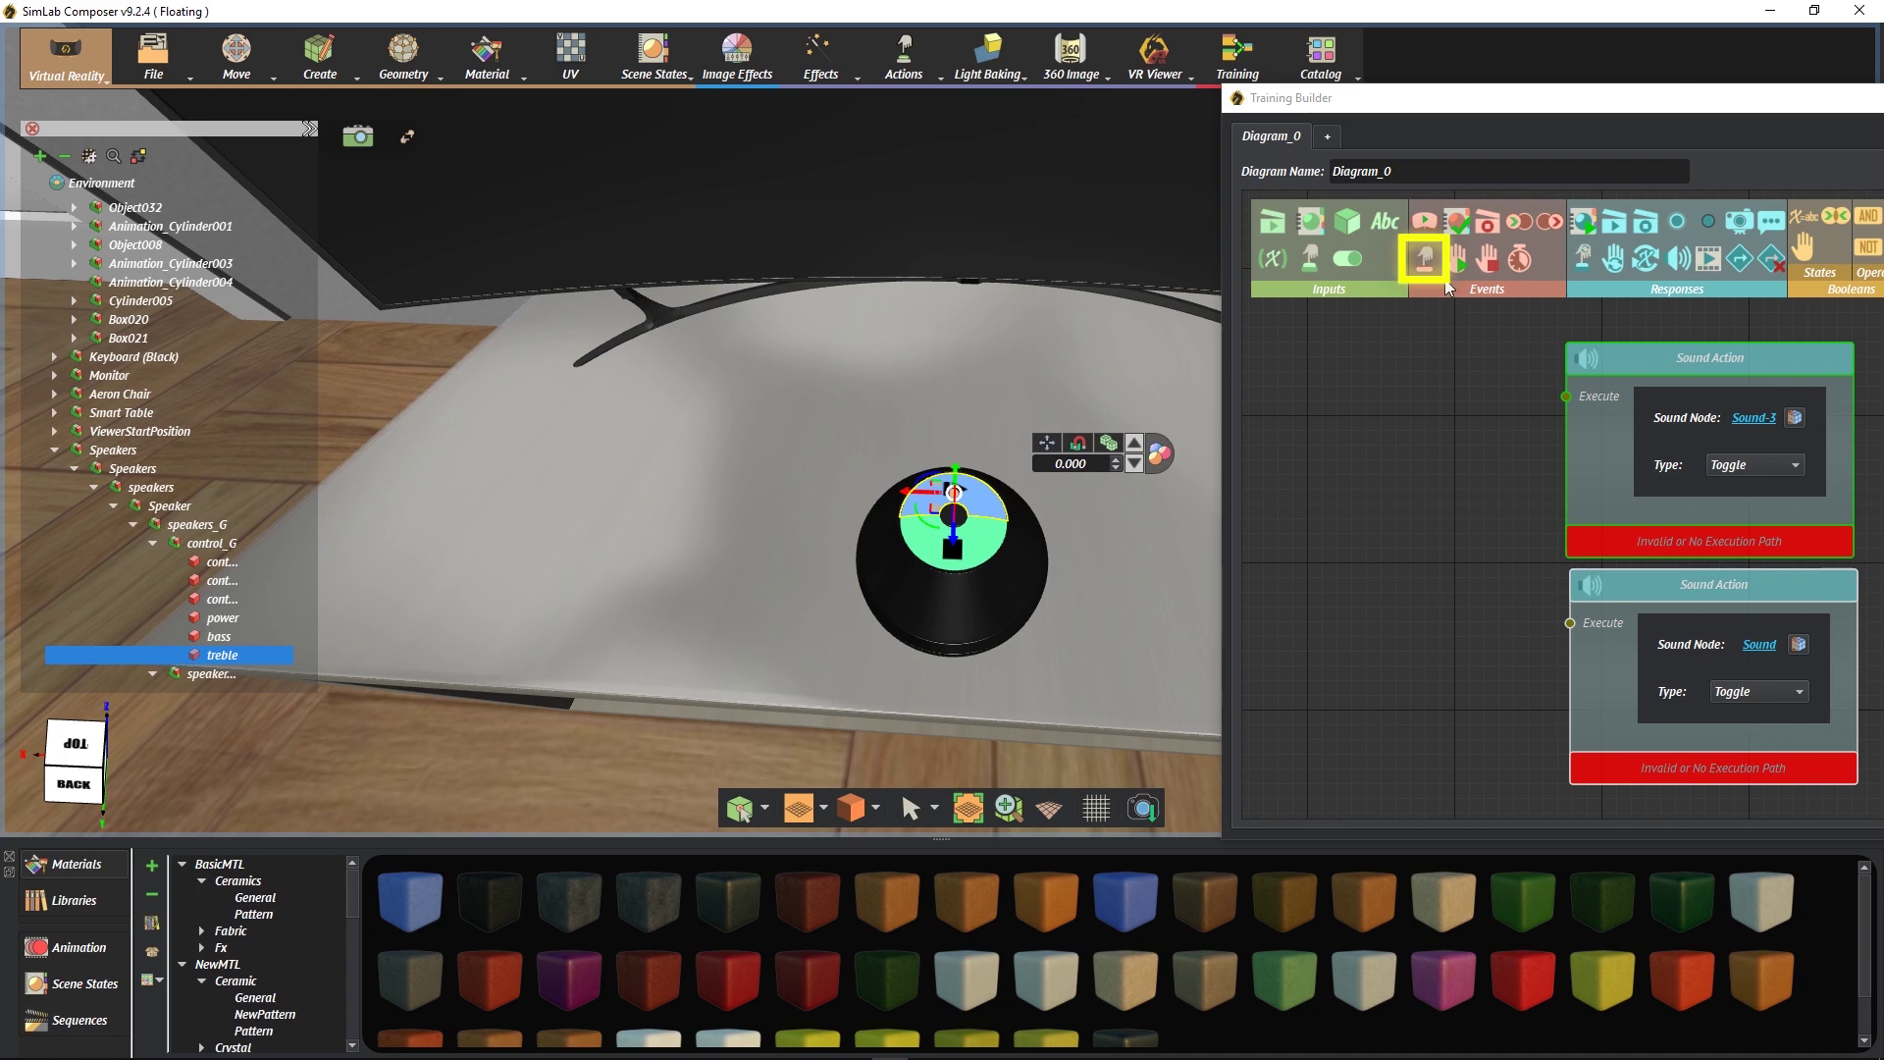
{"action": "left_click", "coordinate": [1431, 263]}
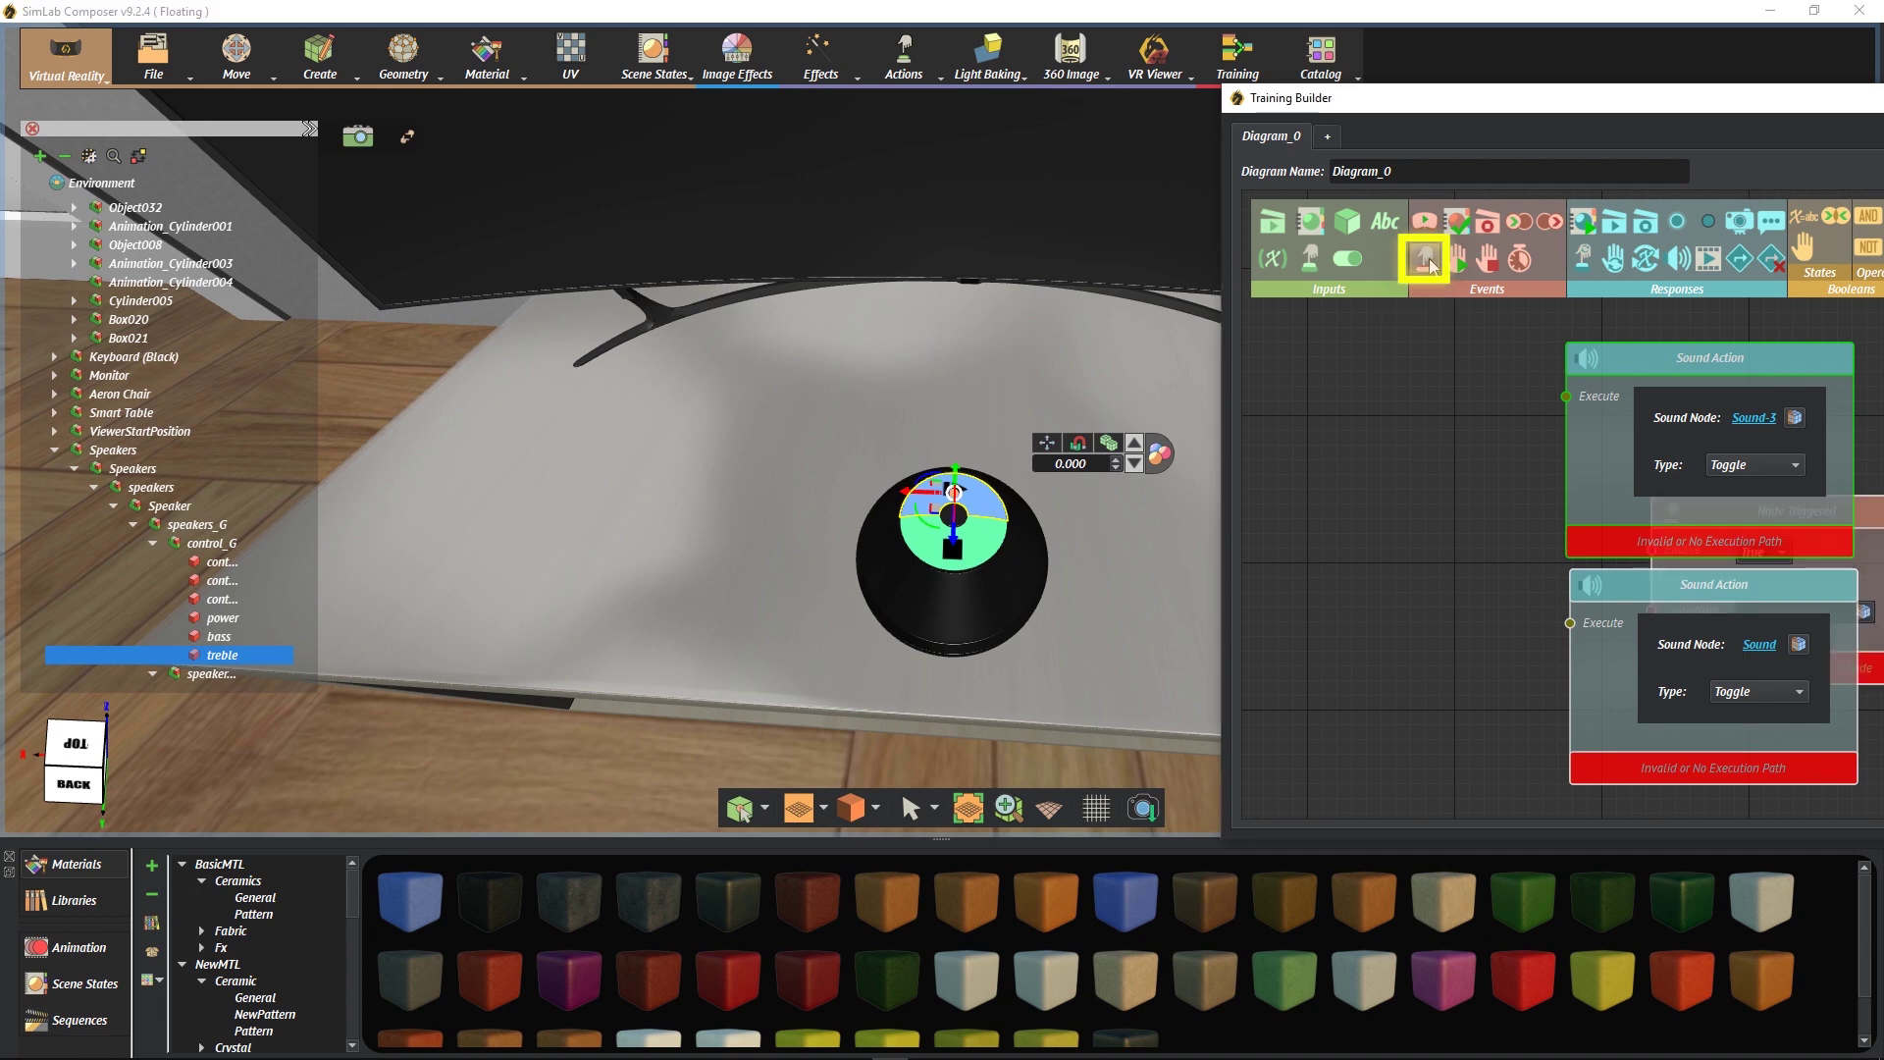
{"action": "left_click_drag", "start_coordinate": [1430, 263], "coordinate": [1463, 474]}
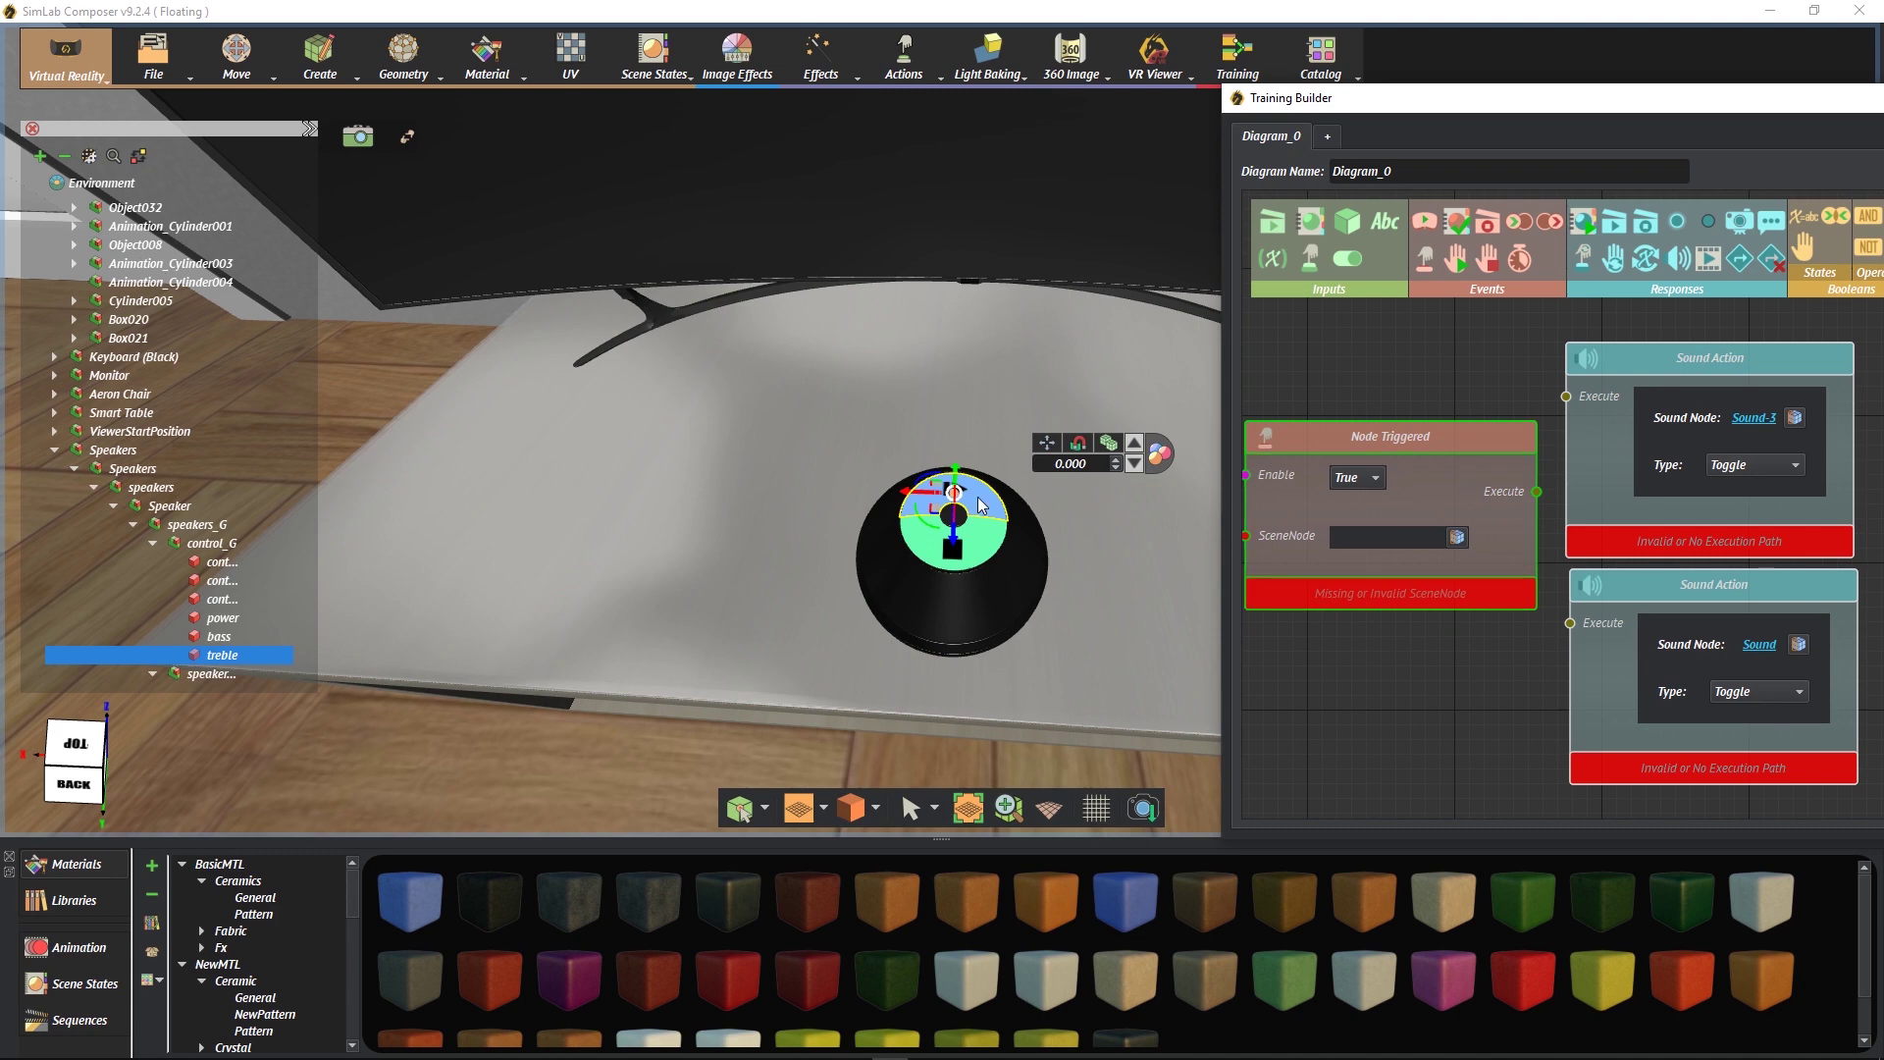
{"action": "left_click", "coordinate": [1458, 538]}
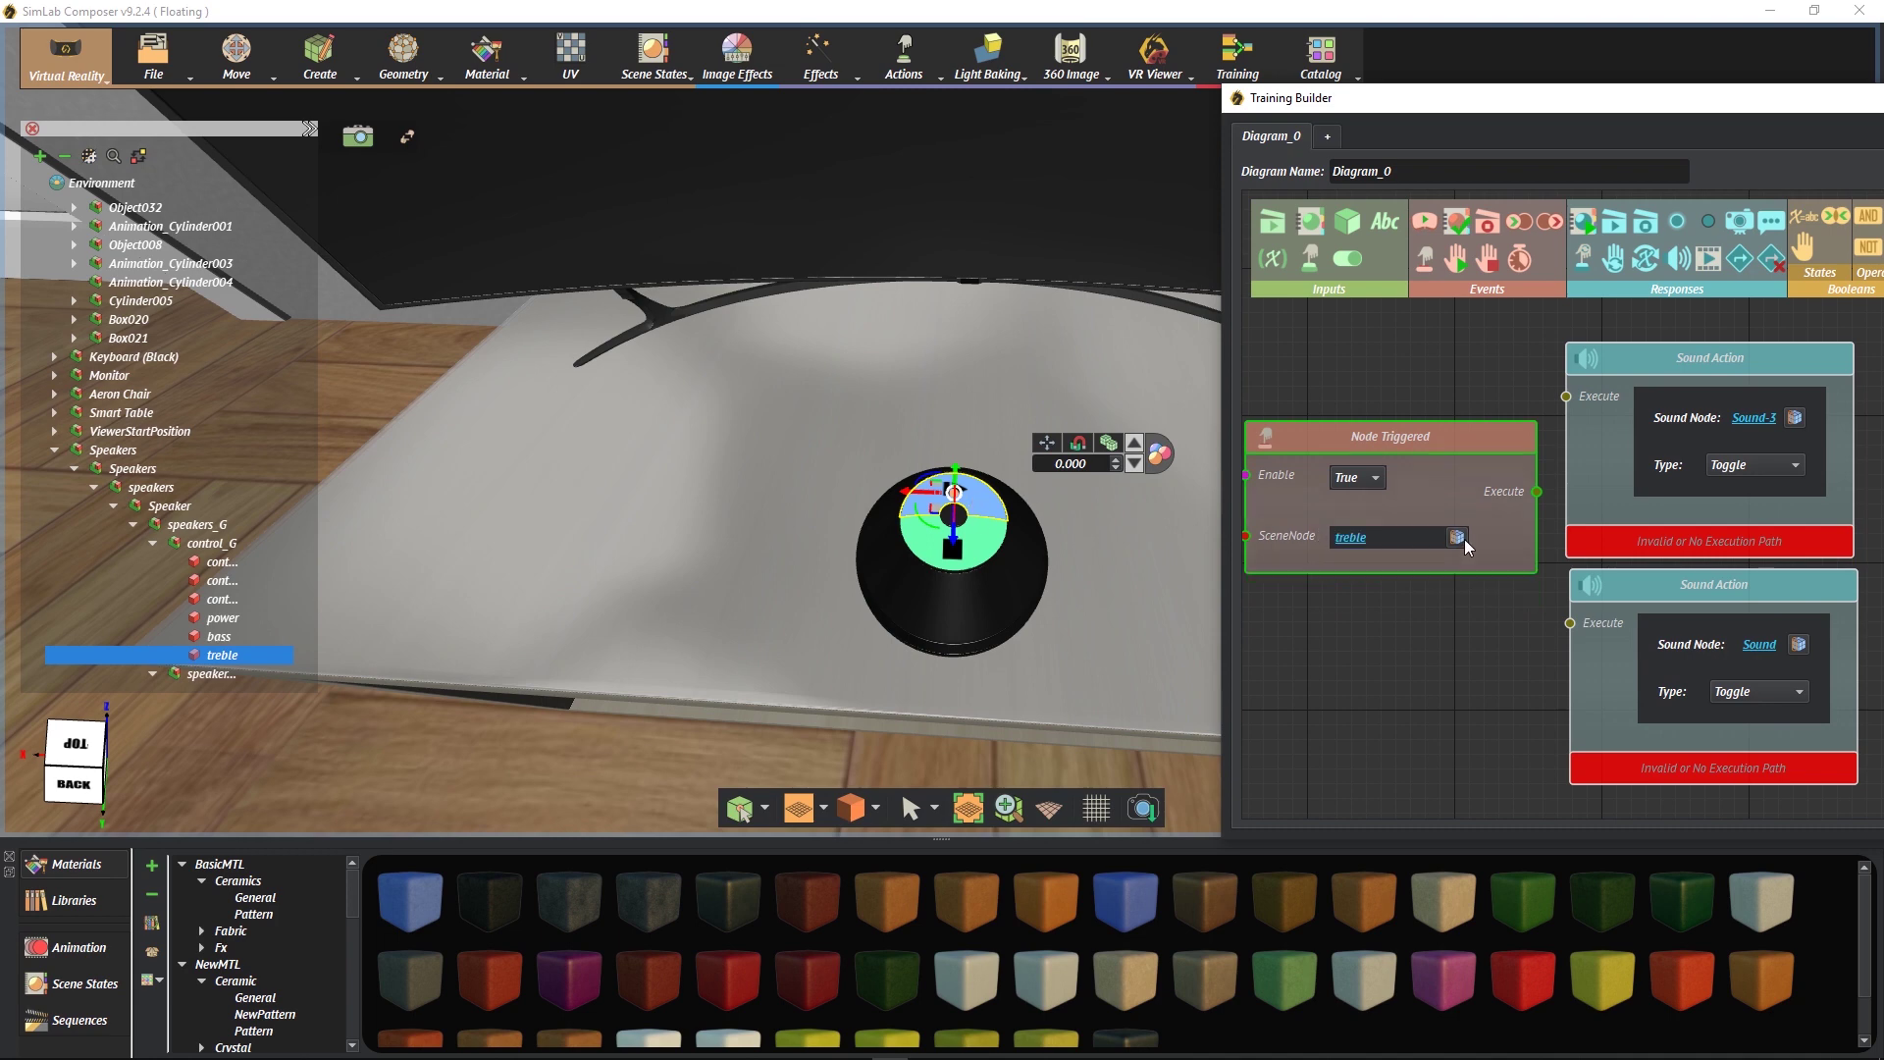
Step: Connect the Node Triggered event's Execute output to both Sound Actions and align the two action nodes in a column
{"action": "left_click_drag", "start_coordinate": [1537, 491], "coordinate": [1570, 622]}
{"action": "left_click_drag", "start_coordinate": [1653, 583], "coordinate": [1684, 543]}
{"action": "left_click_drag", "start_coordinate": [1649, 355], "coordinate": [1686, 358]}
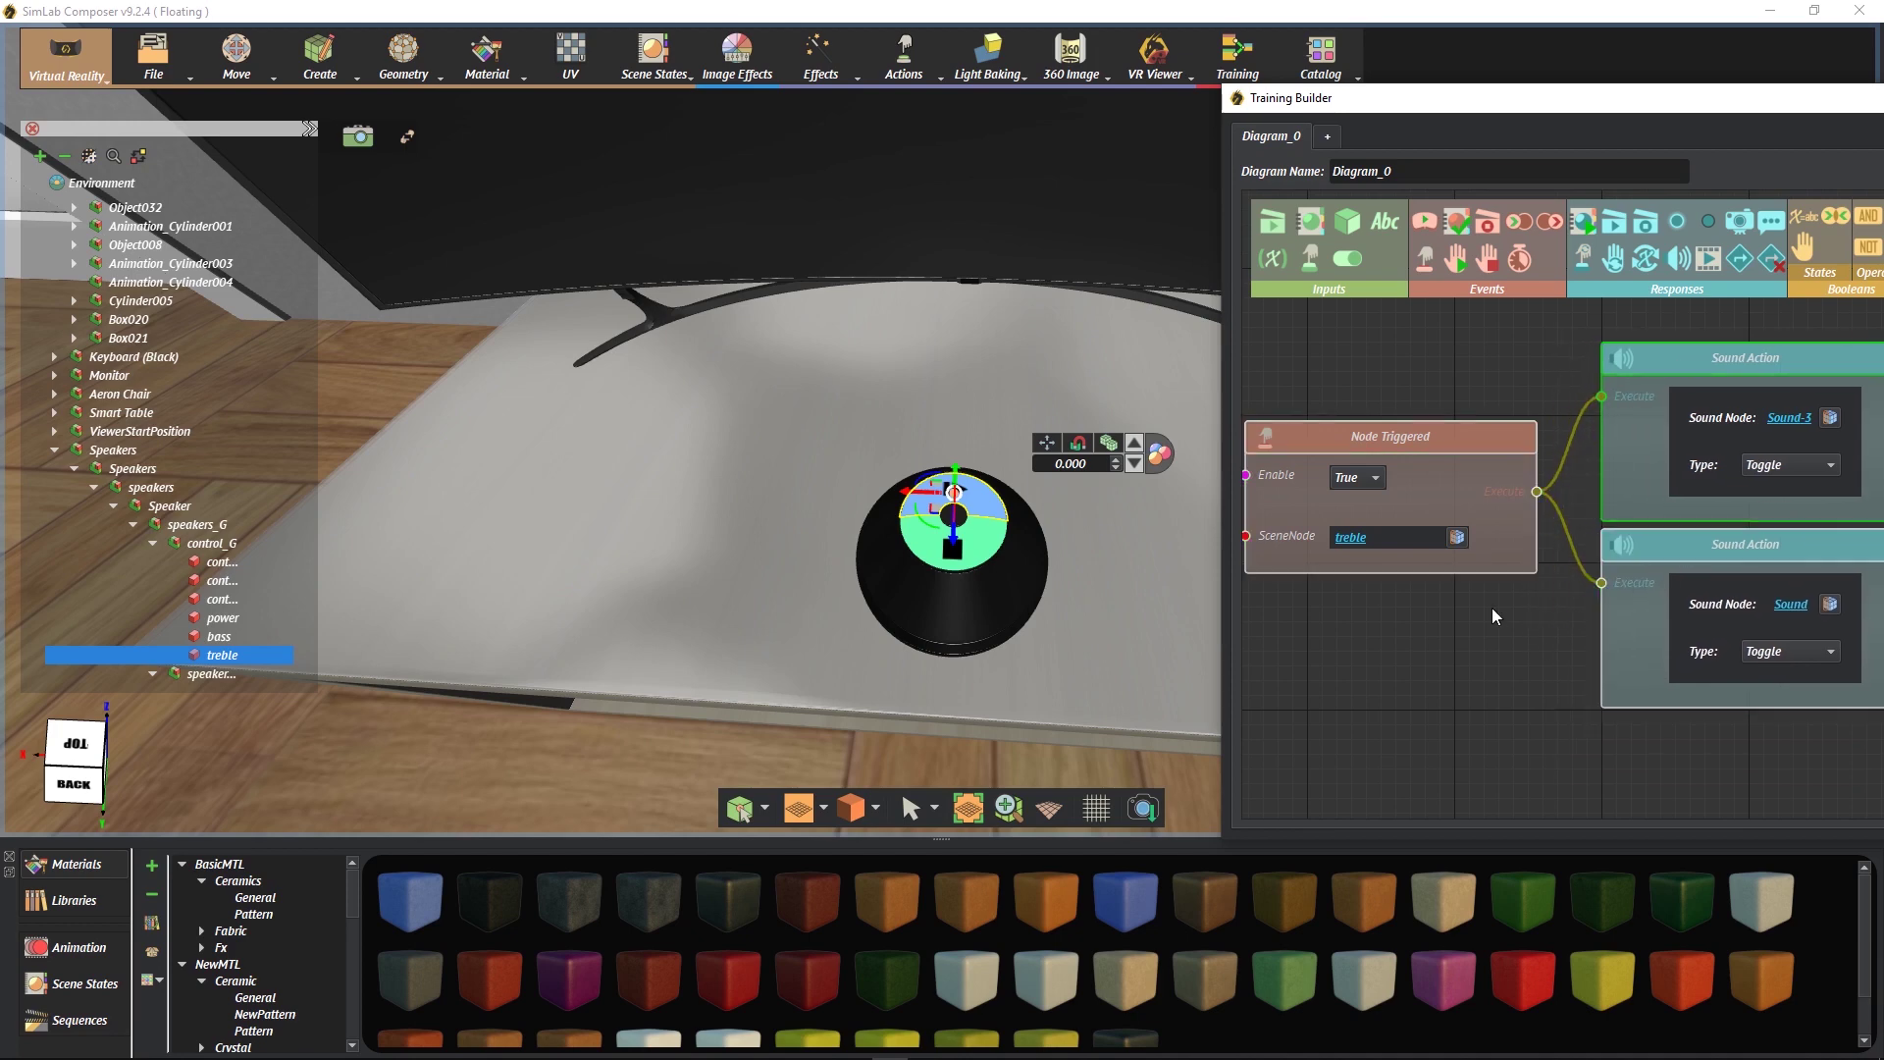
Step: Examine the action types offered for the lower Sound Action without changing its Toggle setting
{"action": "left_click", "coordinate": [1493, 663]}
{"action": "middle_click_drag", "start_coordinate": [1539, 692], "coordinate": [1443, 614]}
{"action": "scroll", "coordinate": [1517, 592], "scroll_direction": "down", "scroll_amount": 2}
{"action": "scroll", "coordinate": [1686, 499], "scroll_direction": "up", "scroll_amount": 3}
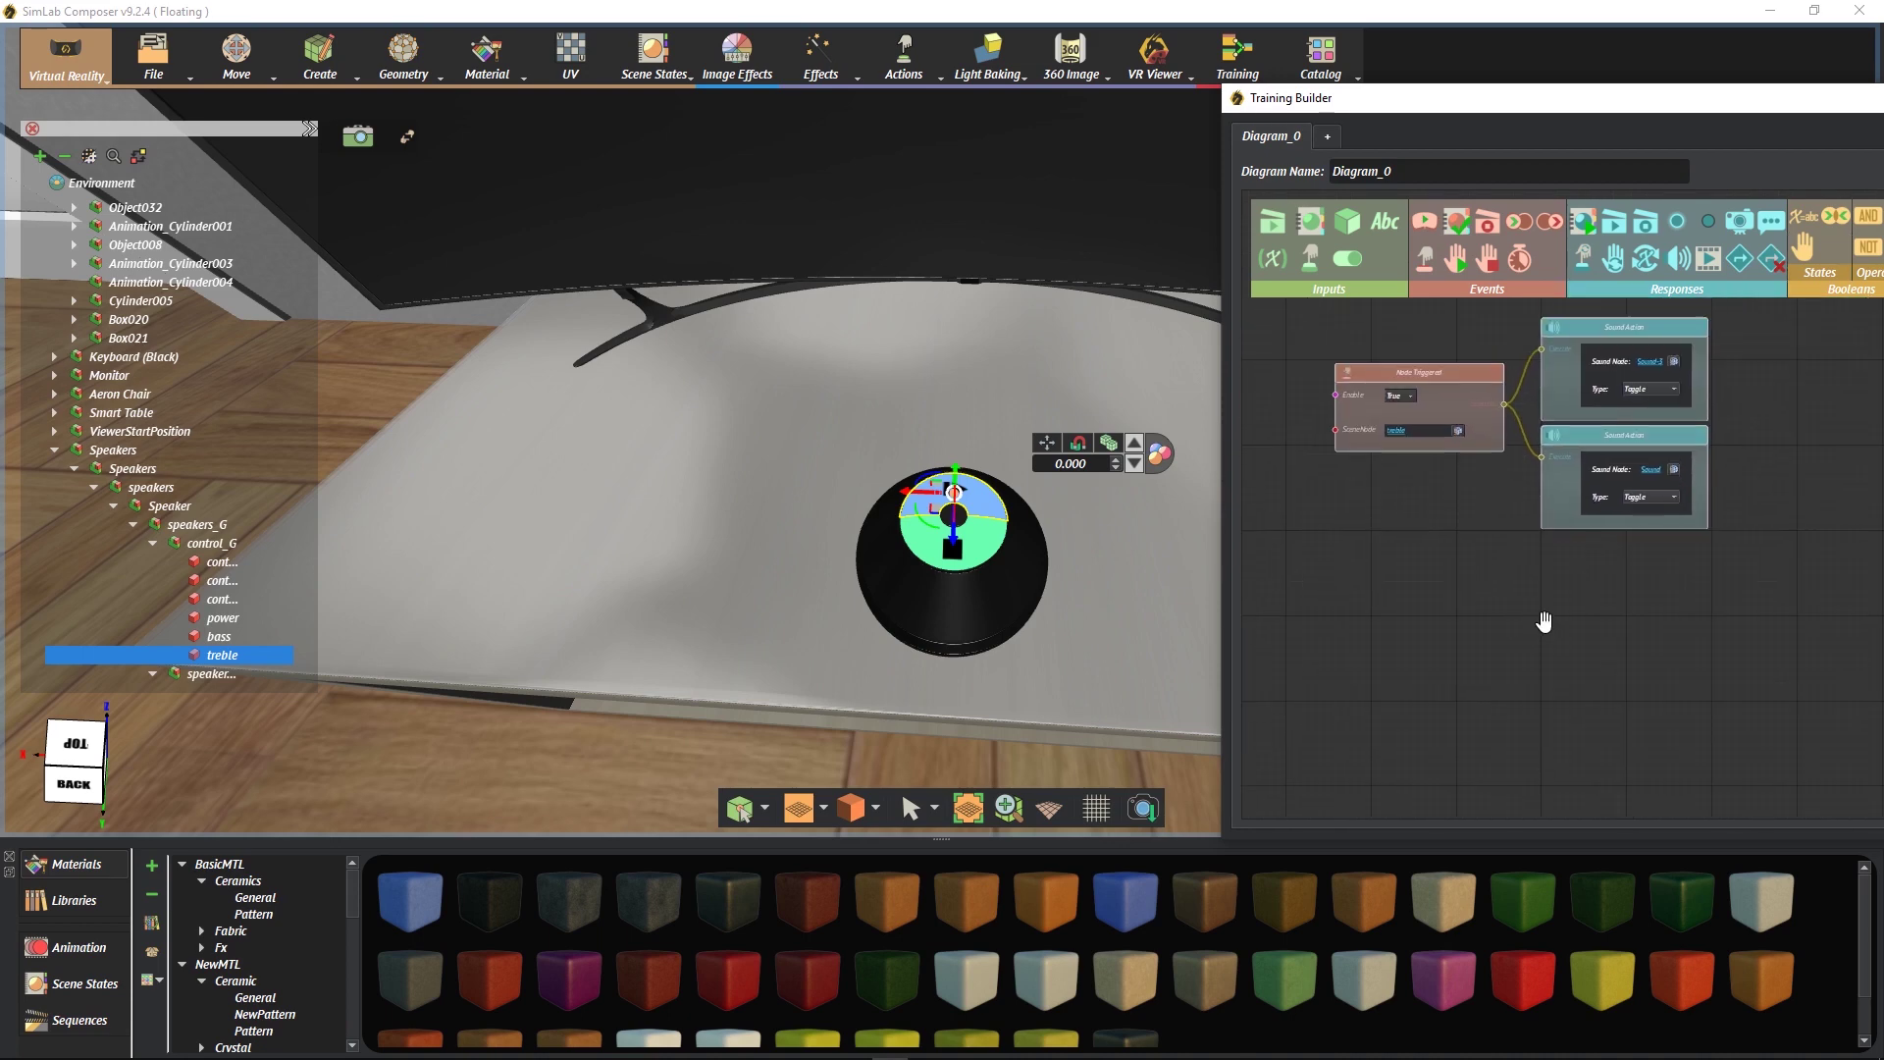
{"action": "left_click", "coordinate": [1662, 501]}
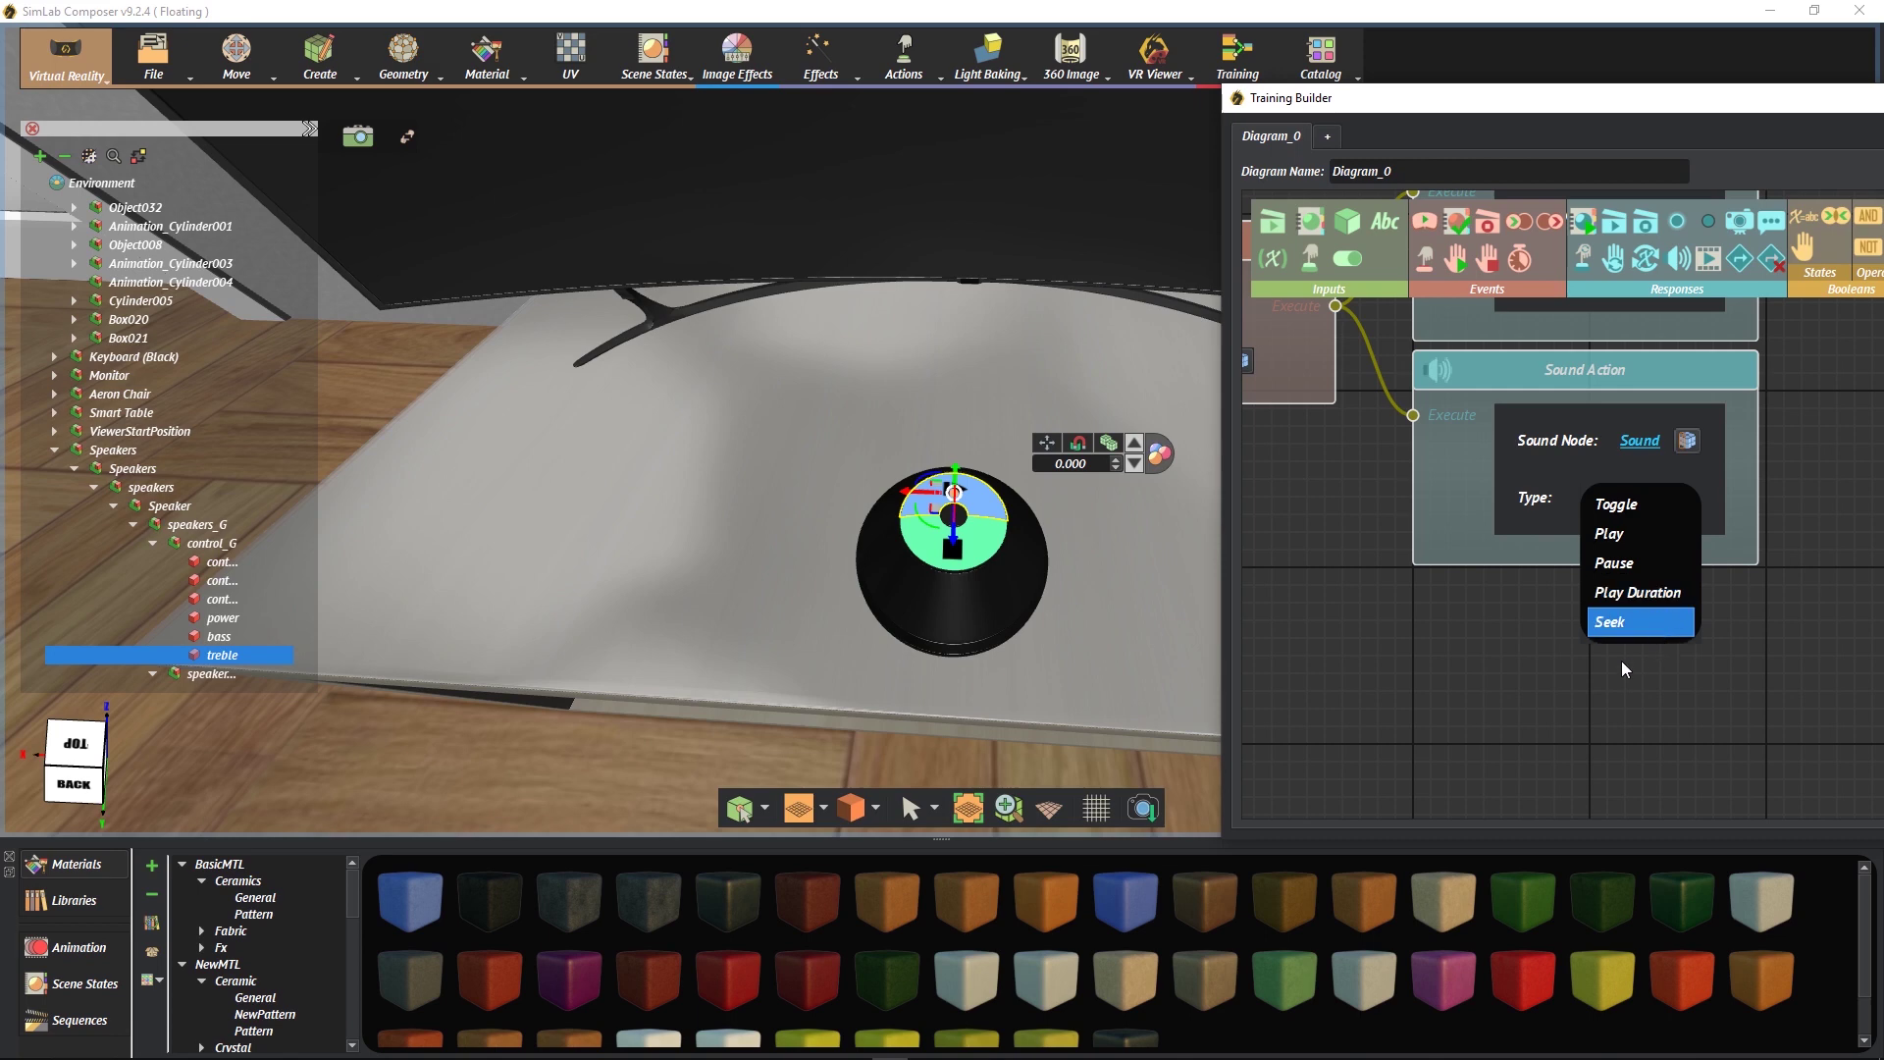
{"action": "left_click", "coordinate": [1527, 668]}
{"action": "scroll", "coordinate": [1529, 642], "scroll_direction": "down", "scroll_amount": 3}
{"action": "mouse_move", "coordinate": [1554, 655]}
{"action": "middle_mouse_down"}
{"action": "mouse_move", "coordinate": [1572, 631]}
{"action": "mouse_move", "coordinate": [1572, 658]}
{"action": "middle_mouse_up"}
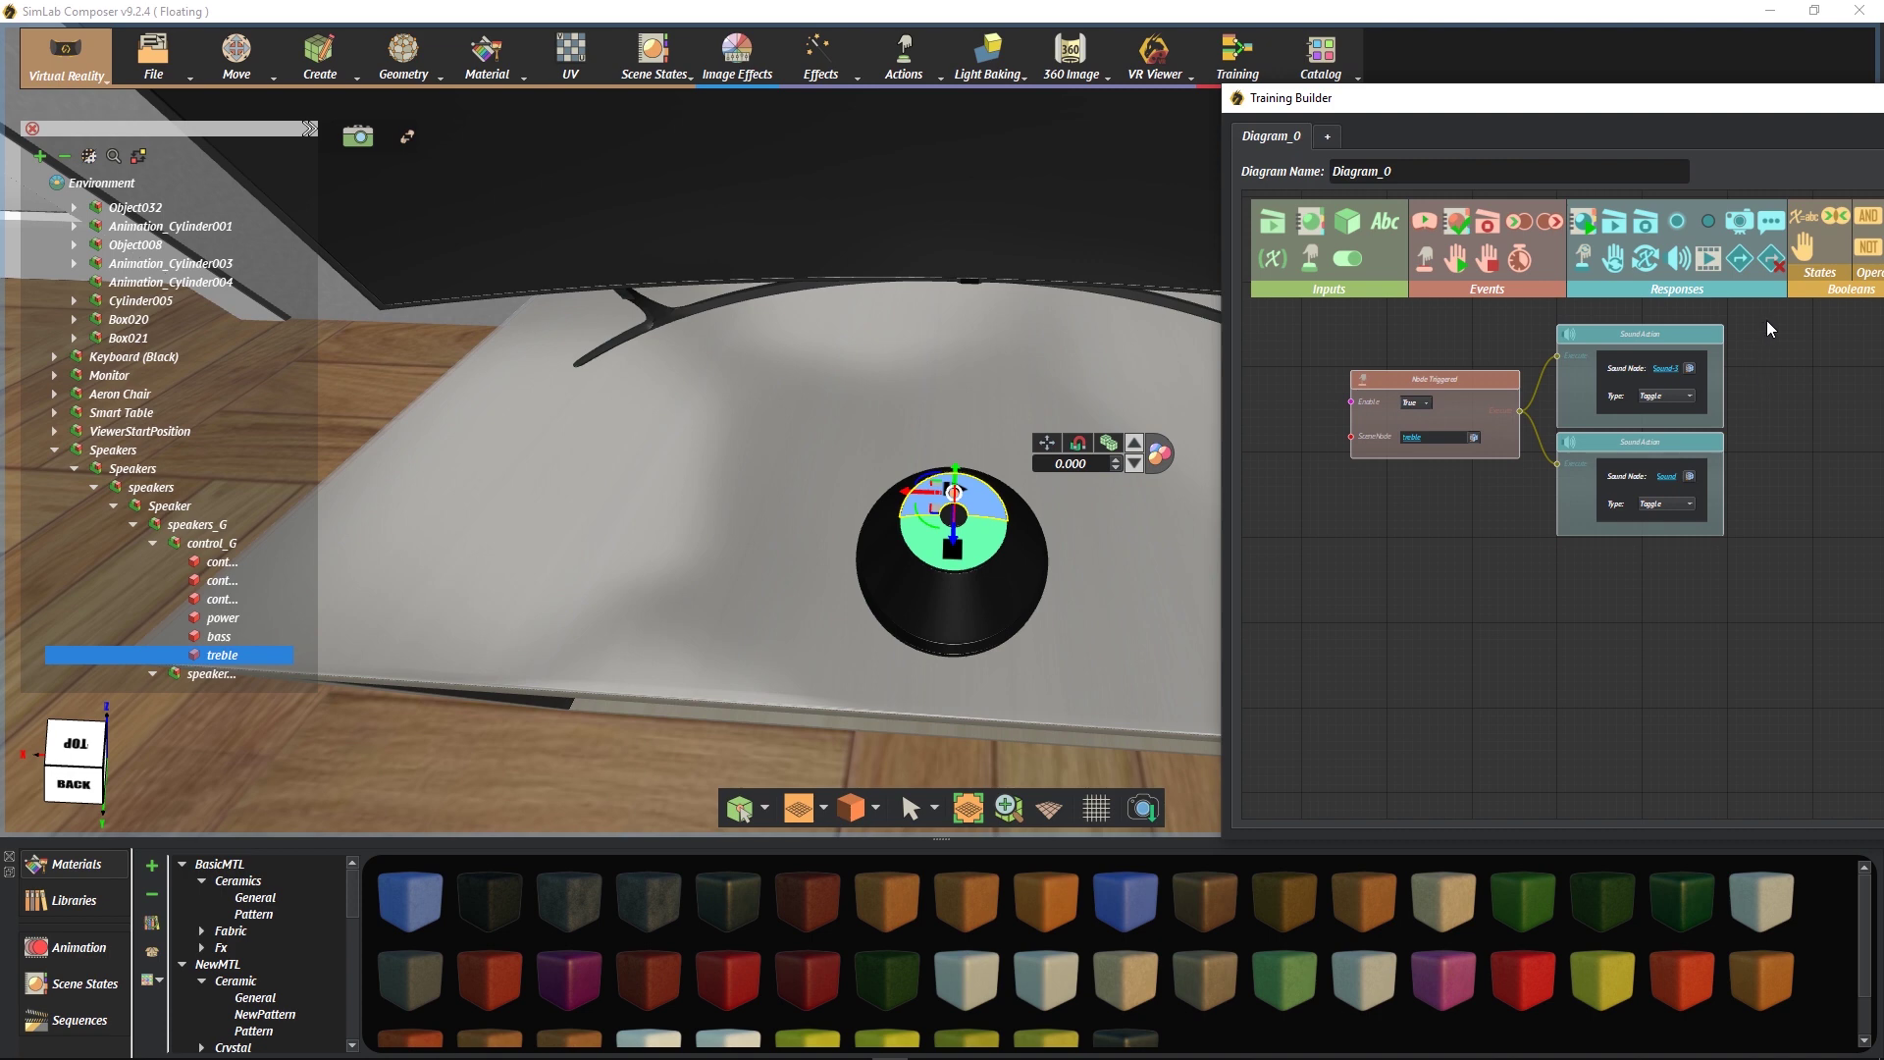
Step: Duplicate the Node Triggered event together with its two connected Sound Actions and place the copied group below the original
{"action": "left_click_drag", "start_coordinate": [1766, 319], "coordinate": [1443, 581]}
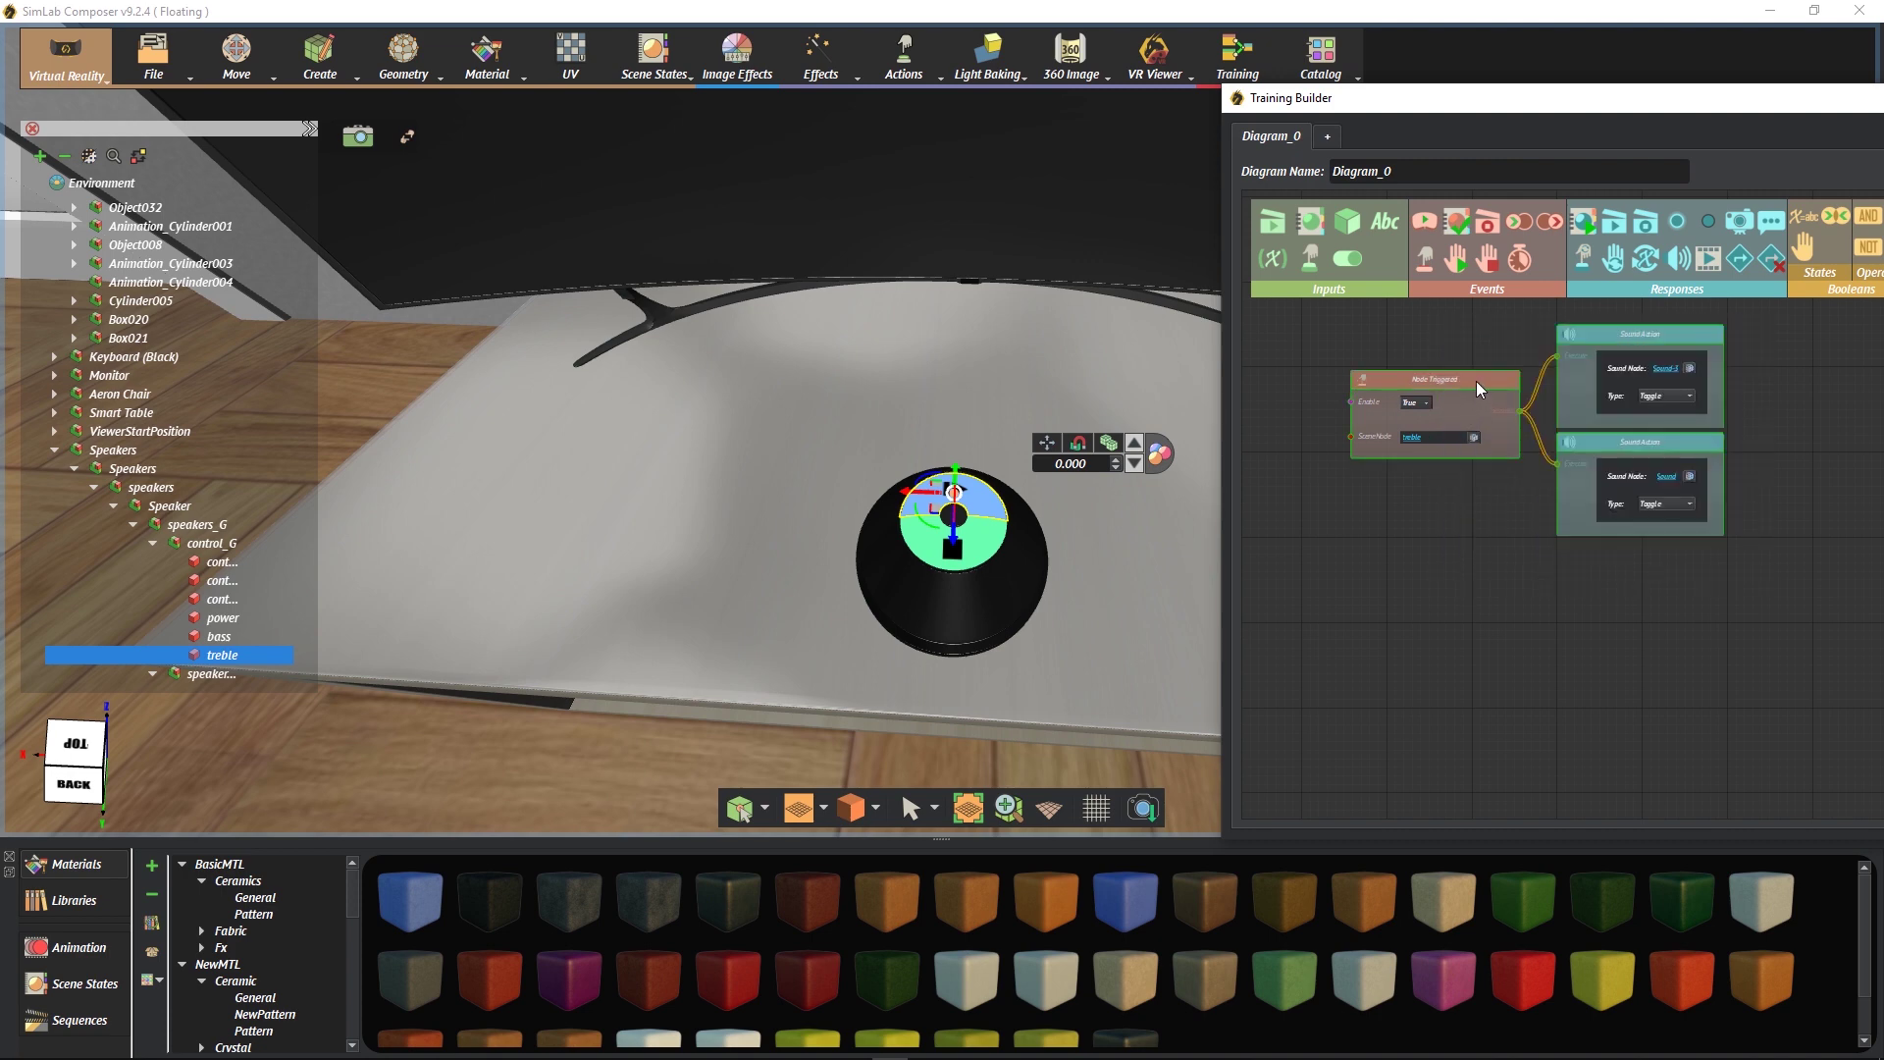
{"action": "key", "text": "ctrl+c"}
{"action": "key", "text": "ctrl+v"}
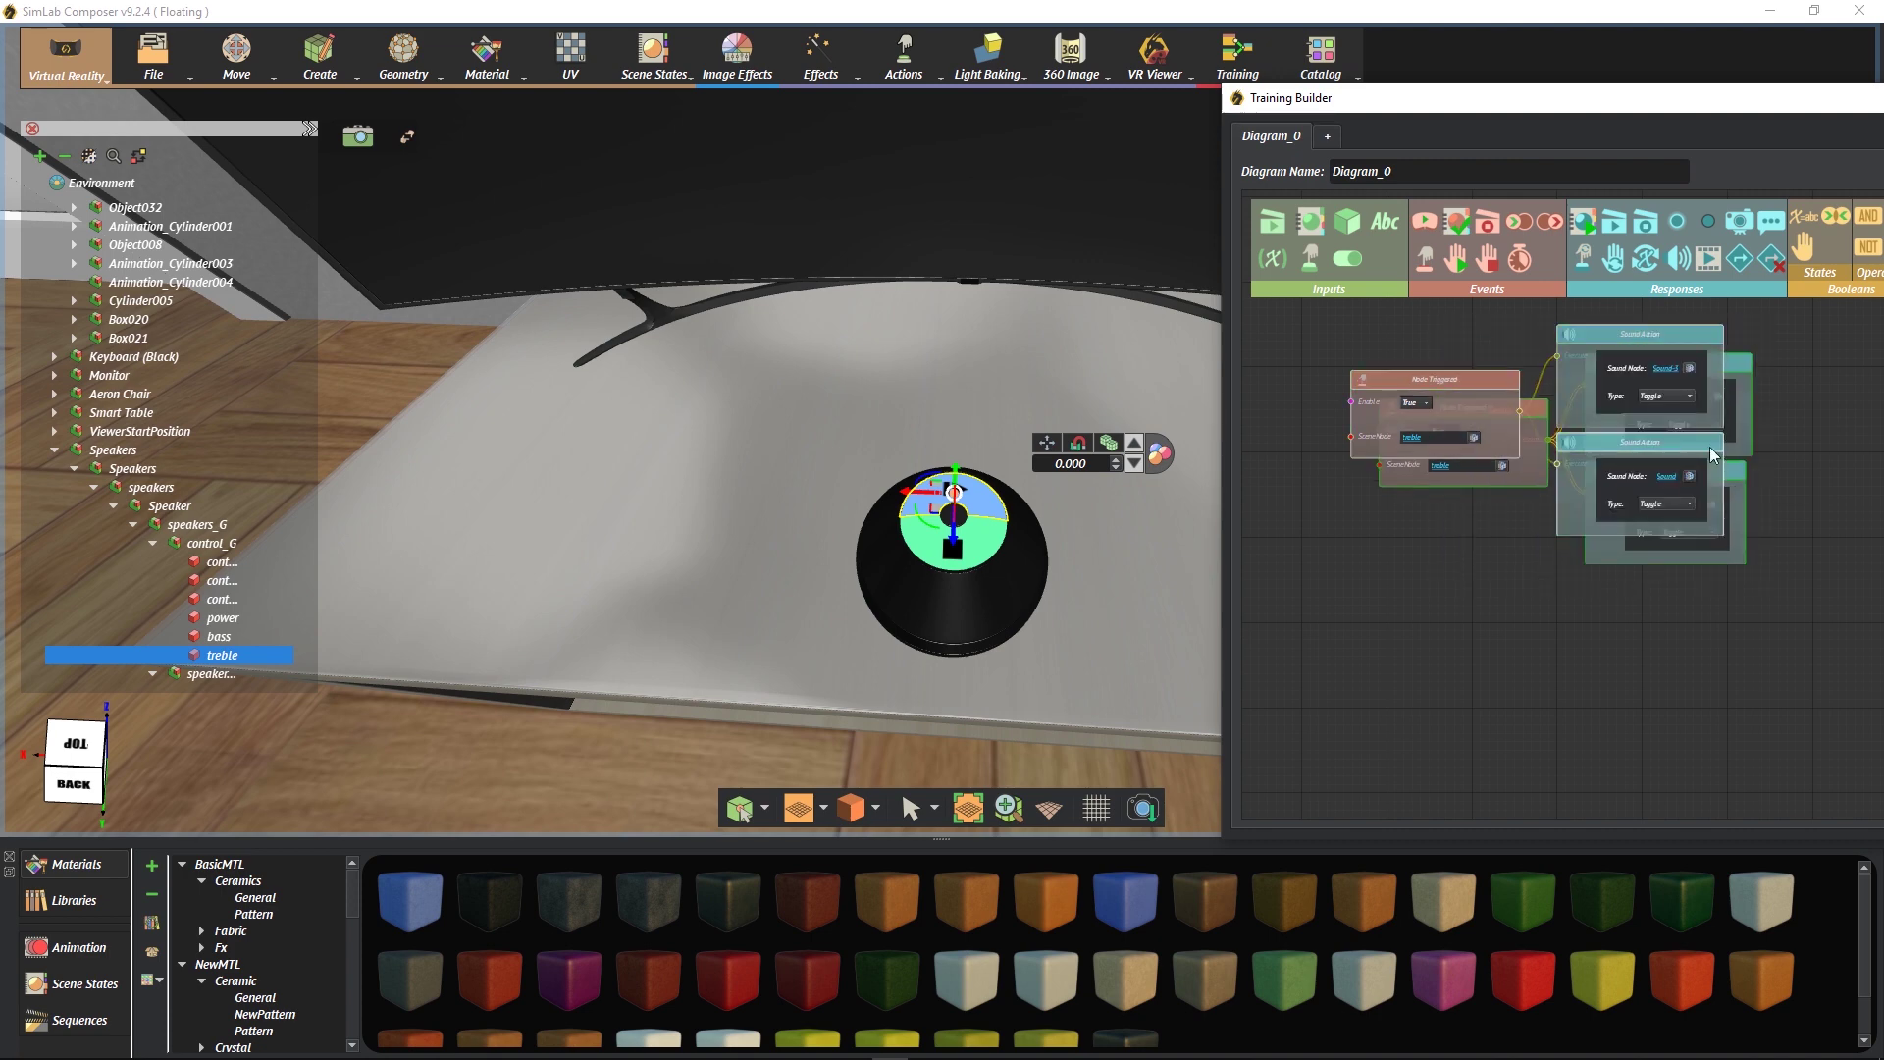
{"action": "left_click_drag", "start_coordinate": [1727, 363], "coordinate": [1700, 585]}
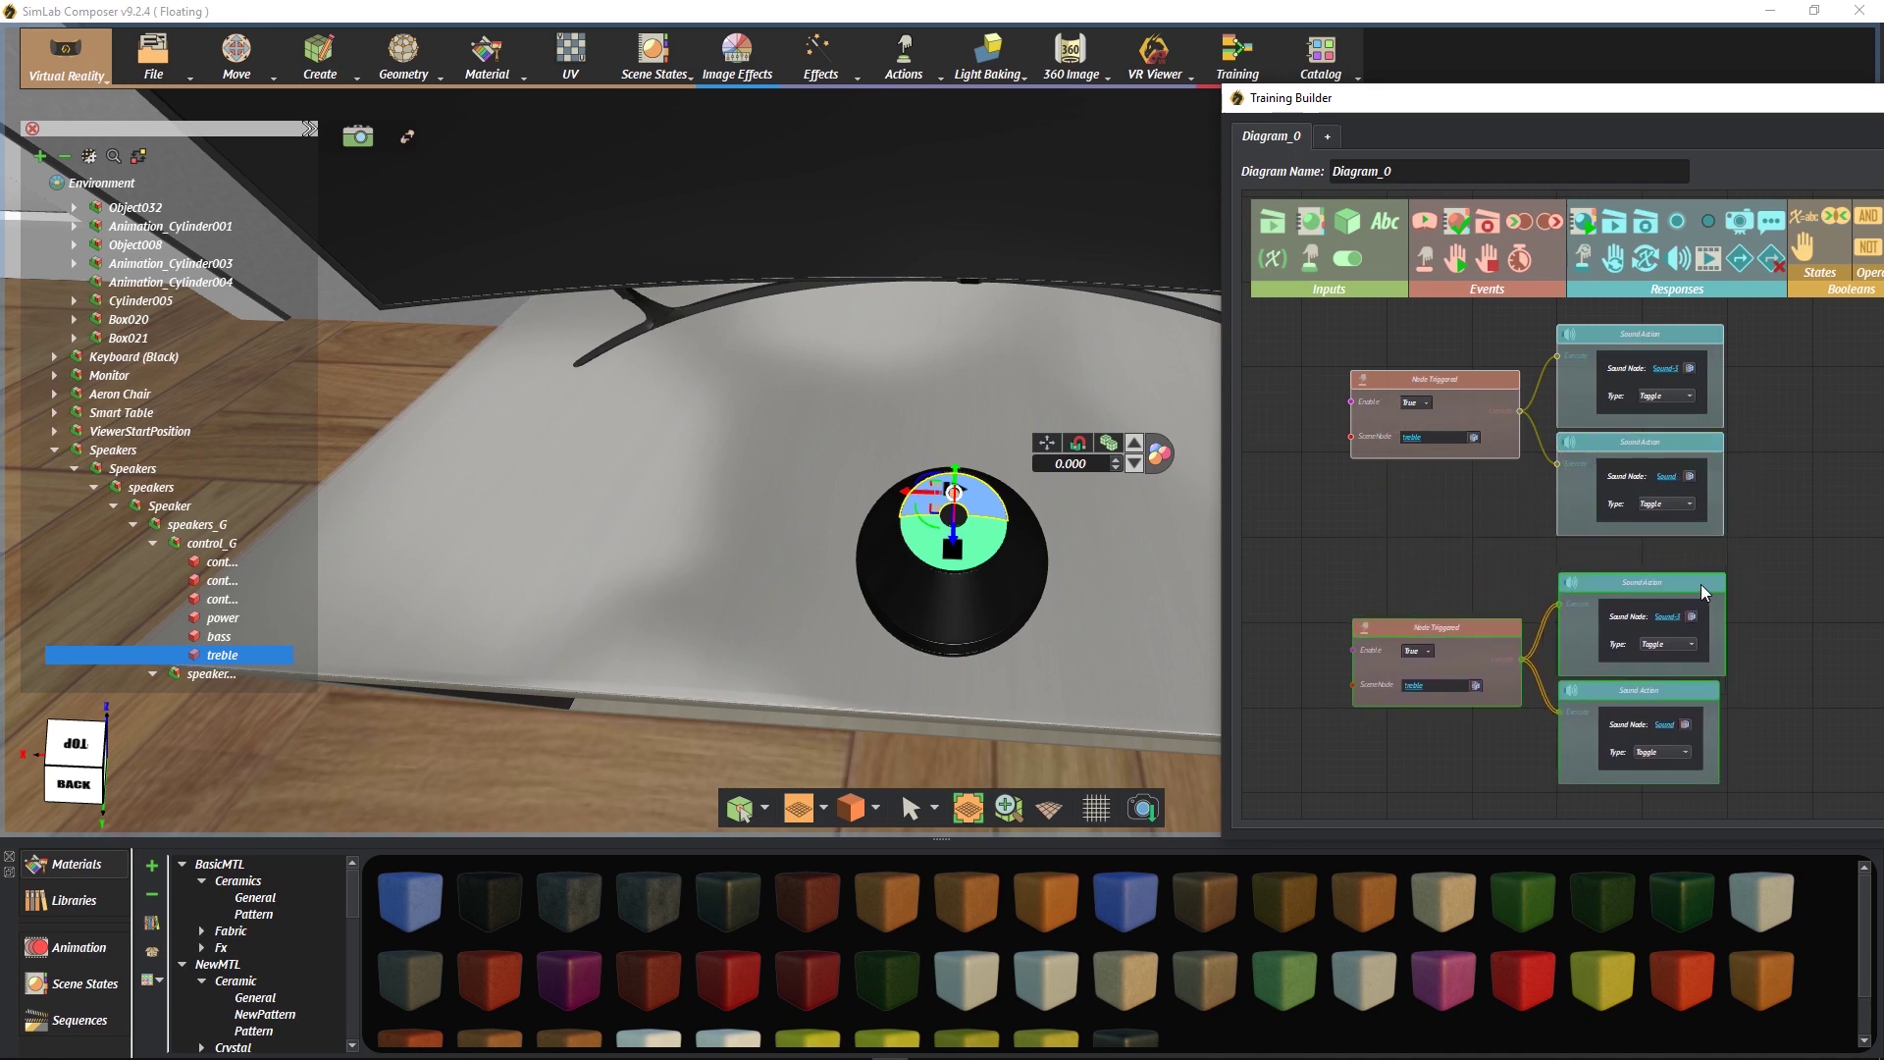
{"action": "left_click", "coordinate": [1782, 657]}
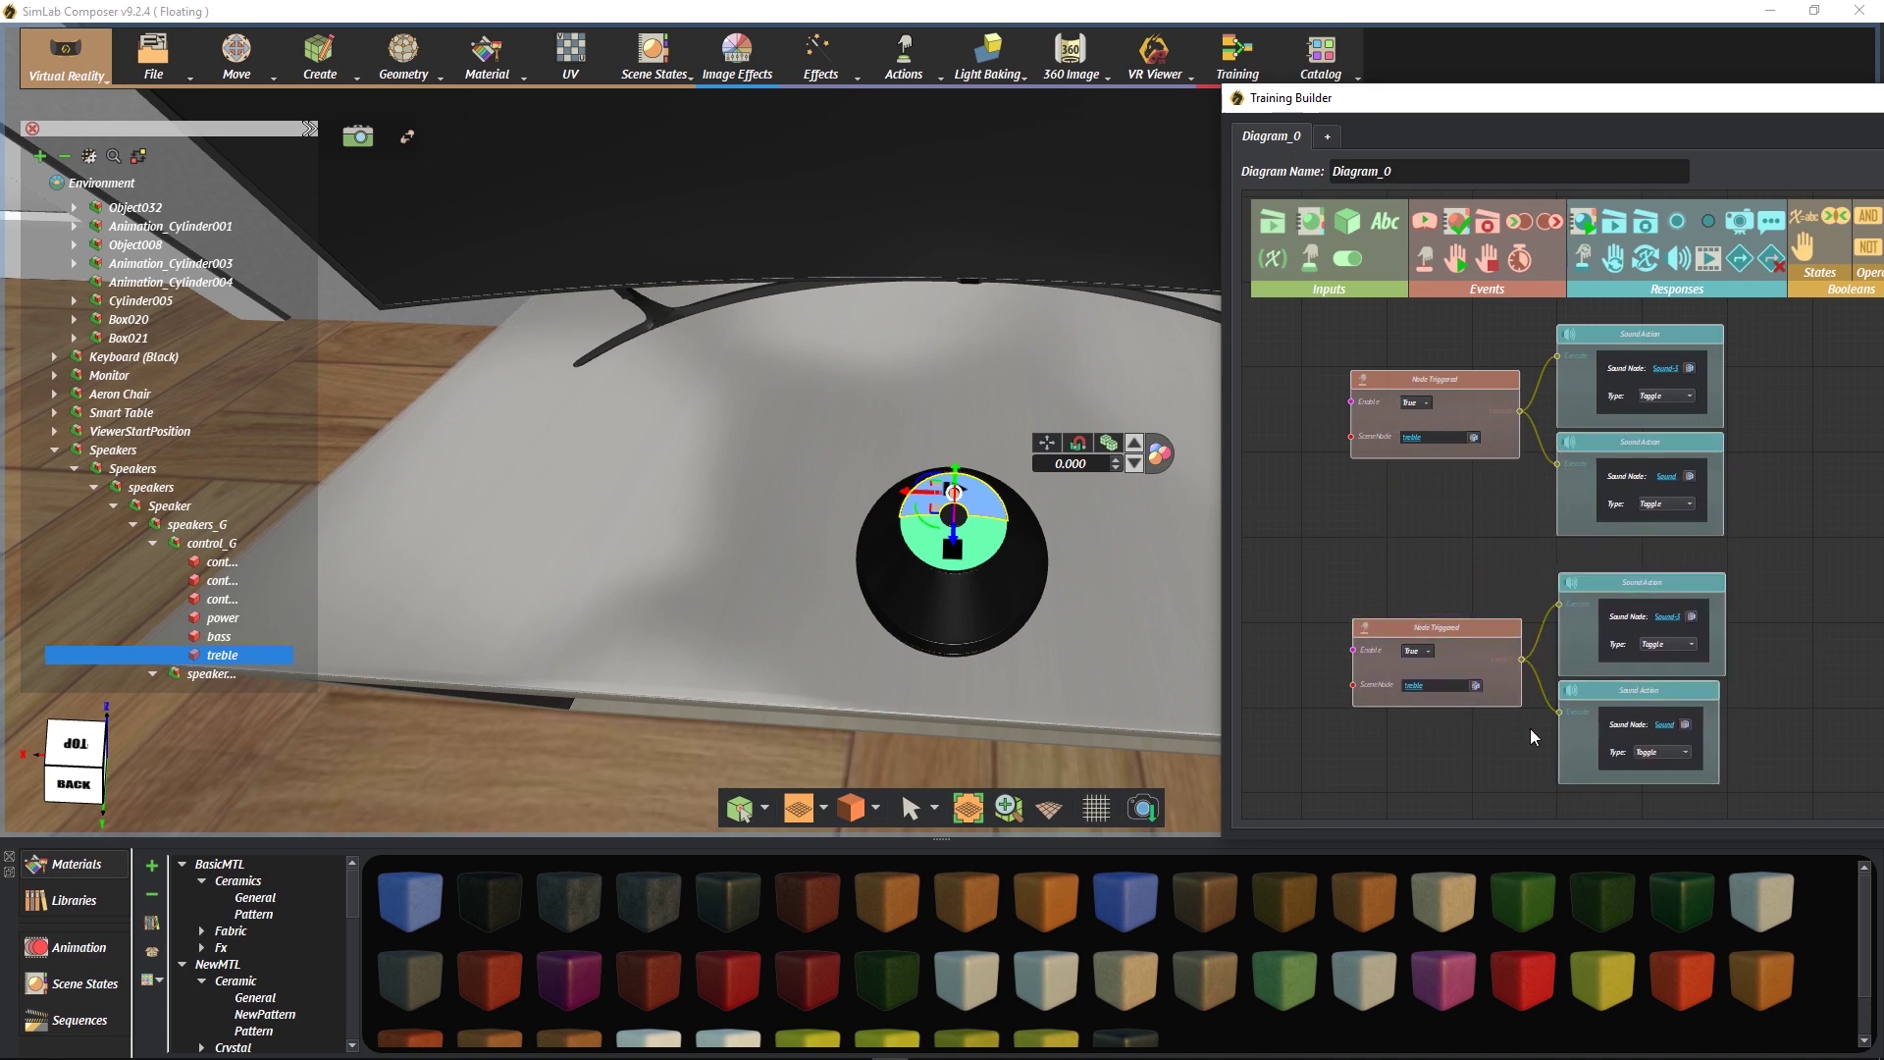
Step: Assign the green stop part of the TV-stand controller as the scene node of the copied Node Triggered event
{"action": "scroll", "coordinate": [1529, 728], "scroll_direction": "up", "scroll_amount": 3}
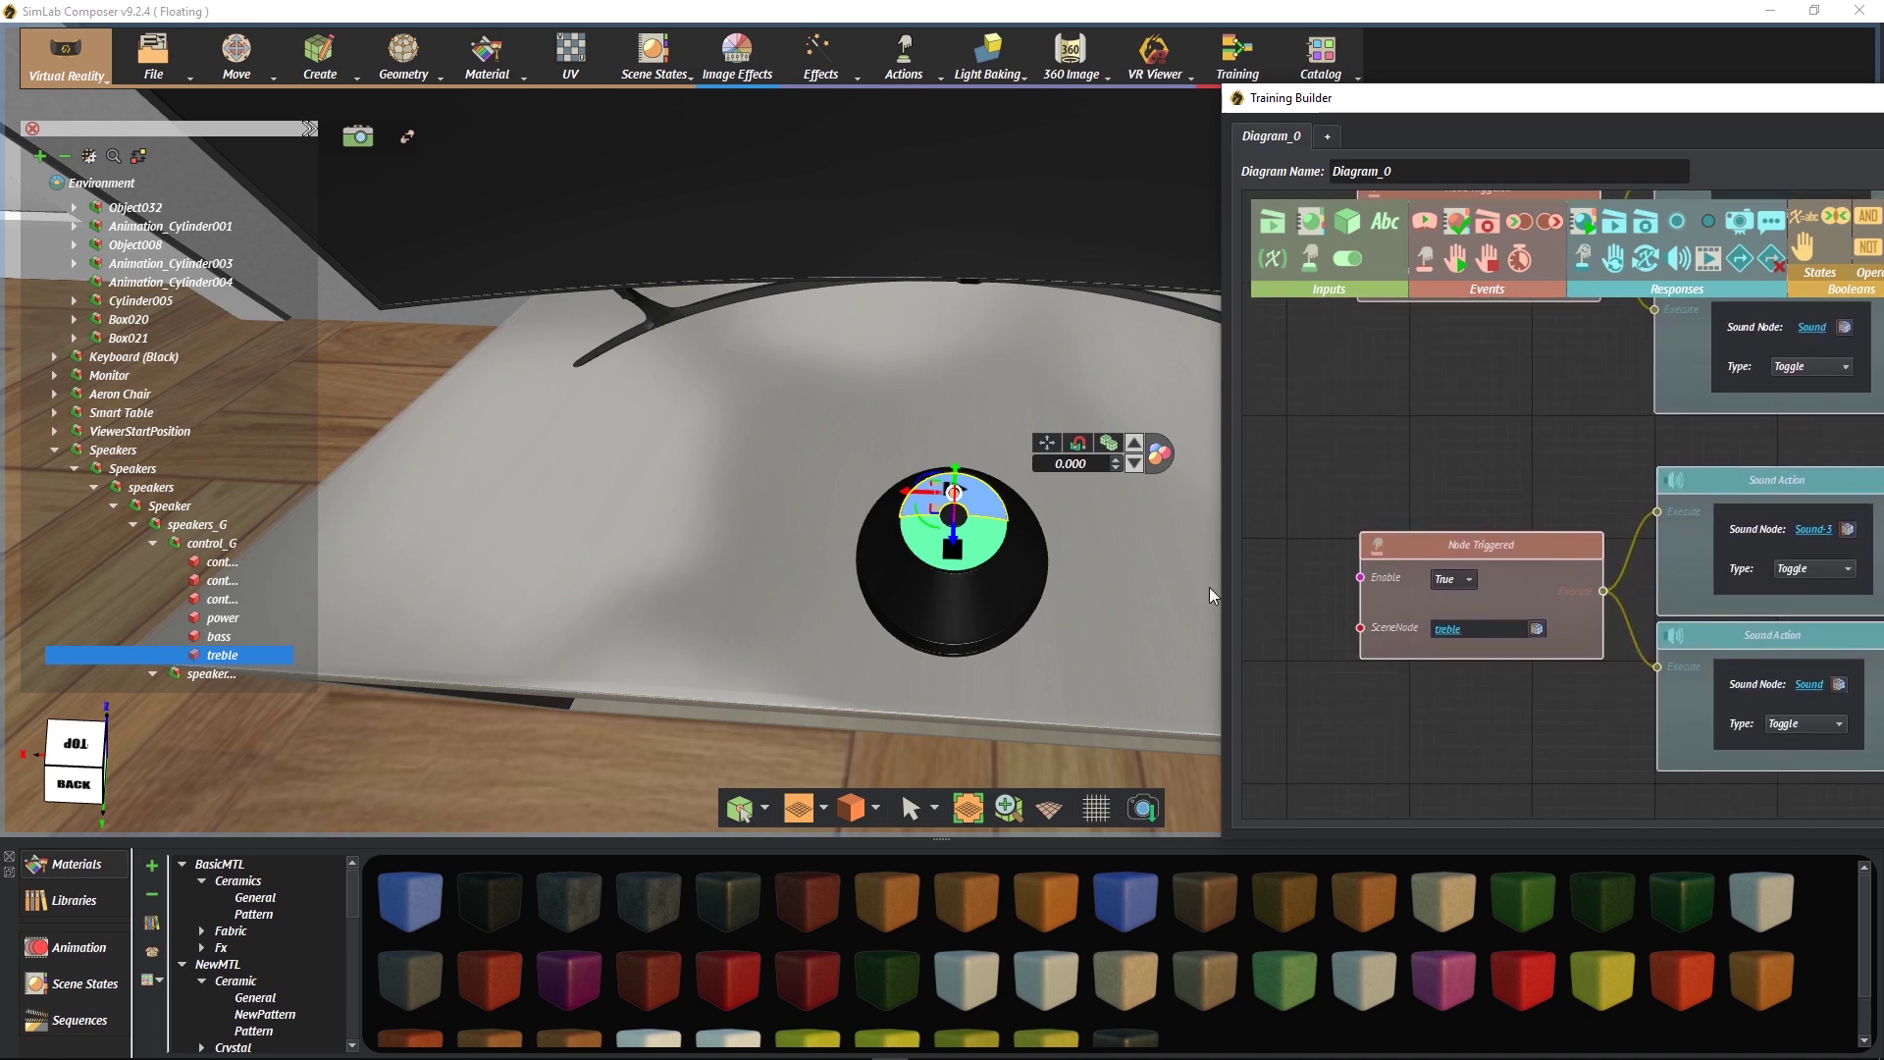
{"action": "left_click", "coordinate": [979, 539]}
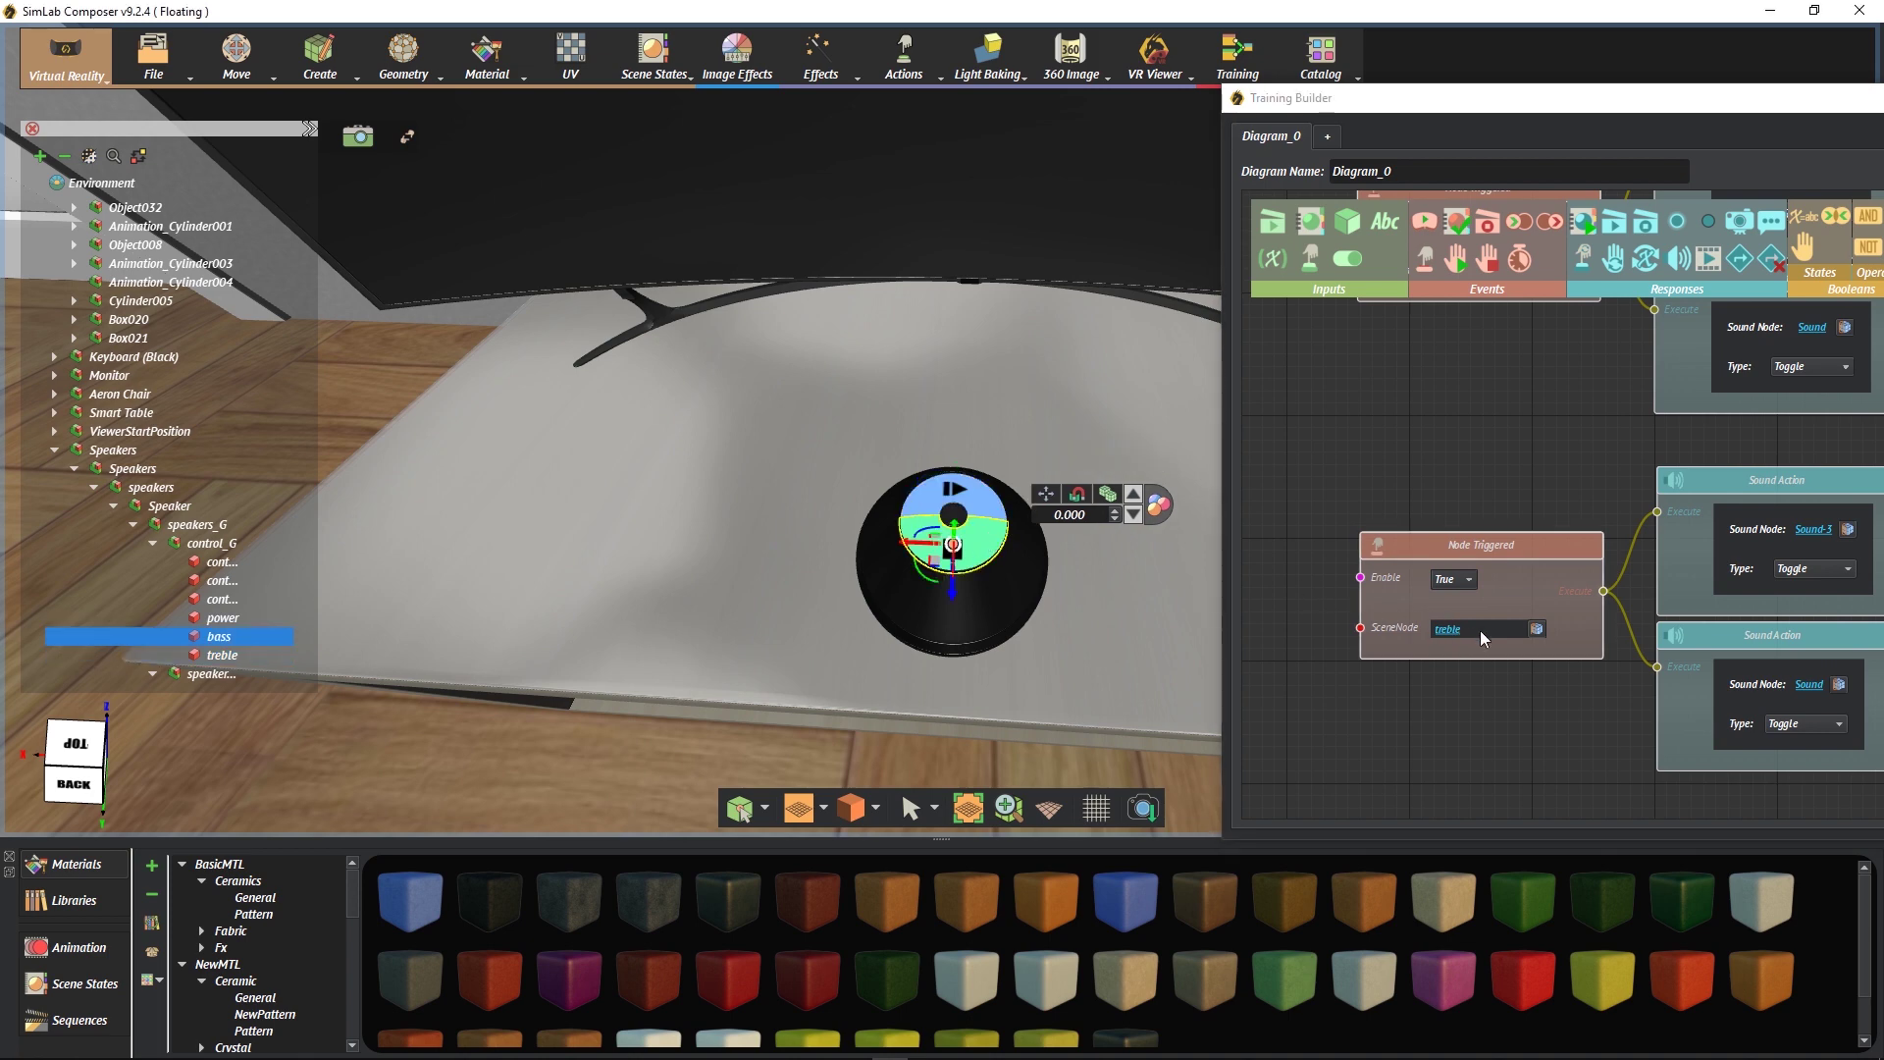
{"action": "left_click", "coordinate": [1536, 629]}
Step: Set the type of both copied Sound Actions to Seek and move the lower node down clear of the upper one
{"action": "left_click_drag", "start_coordinate": [1581, 720], "coordinate": [1335, 694]}
{"action": "middle_click_drag", "start_coordinate": [1335, 693], "coordinate": [1284, 689]}
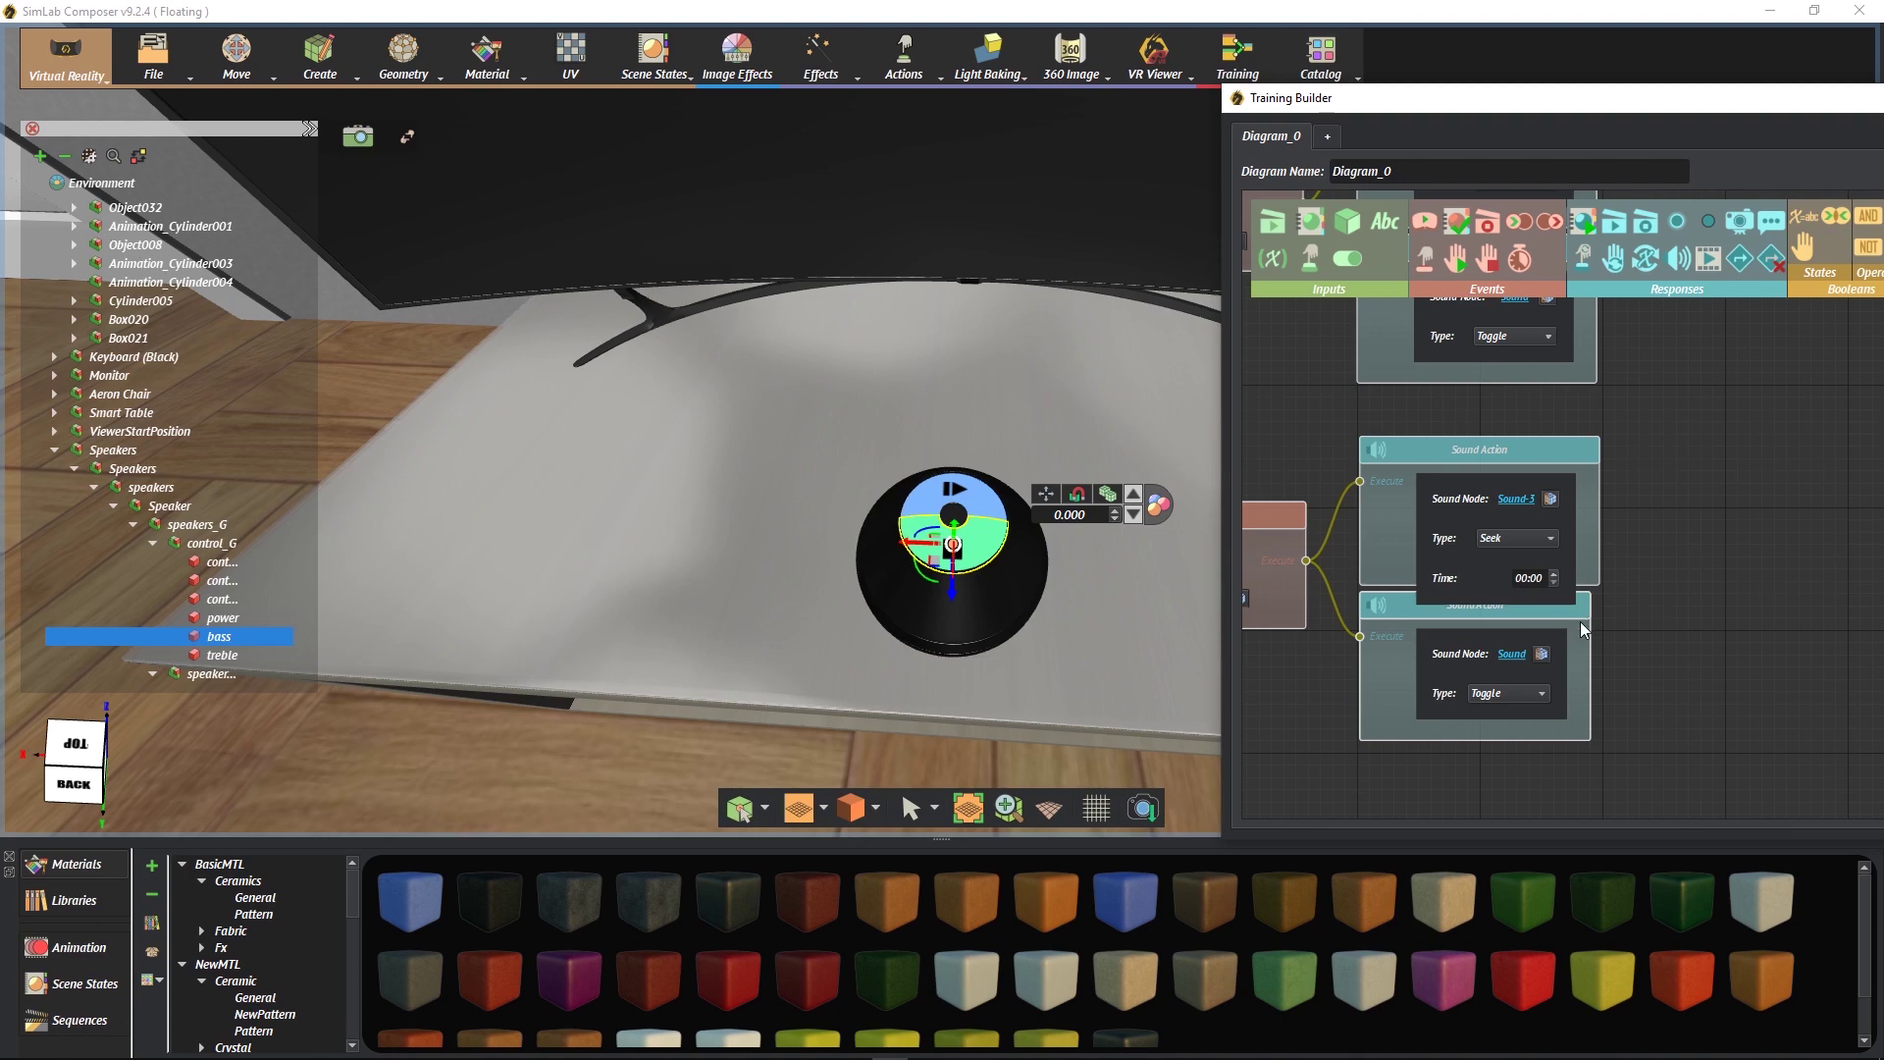
{"action": "left_click_drag", "start_coordinate": [1581, 624], "coordinate": [1592, 667]}
{"action": "scroll", "coordinate": [1552, 777], "scroll_direction": "down", "scroll_amount": 2}
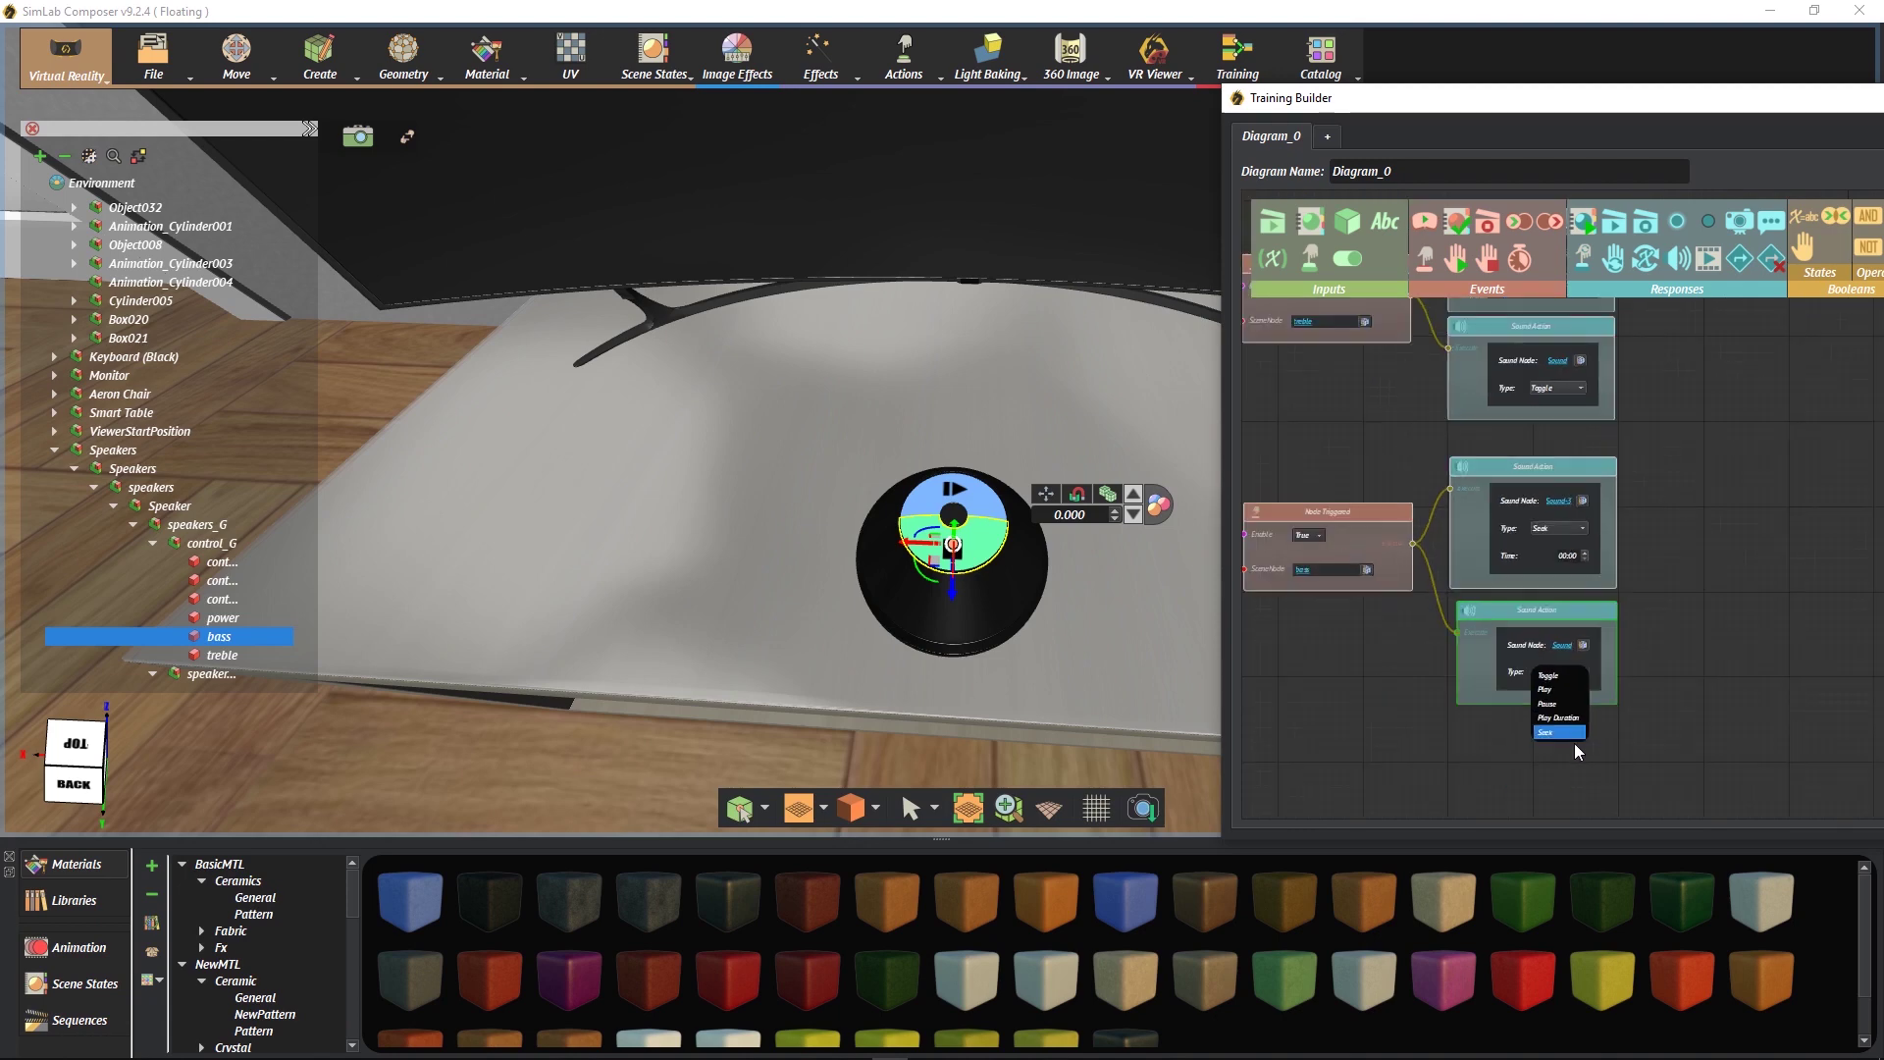
{"action": "left_click", "coordinate": [1571, 736]}
{"action": "scroll", "coordinate": [1668, 638], "scroll_direction": "up", "scroll_amount": 3}
{"action": "left_click_drag", "start_coordinate": [1692, 624], "coordinate": [1724, 538]}
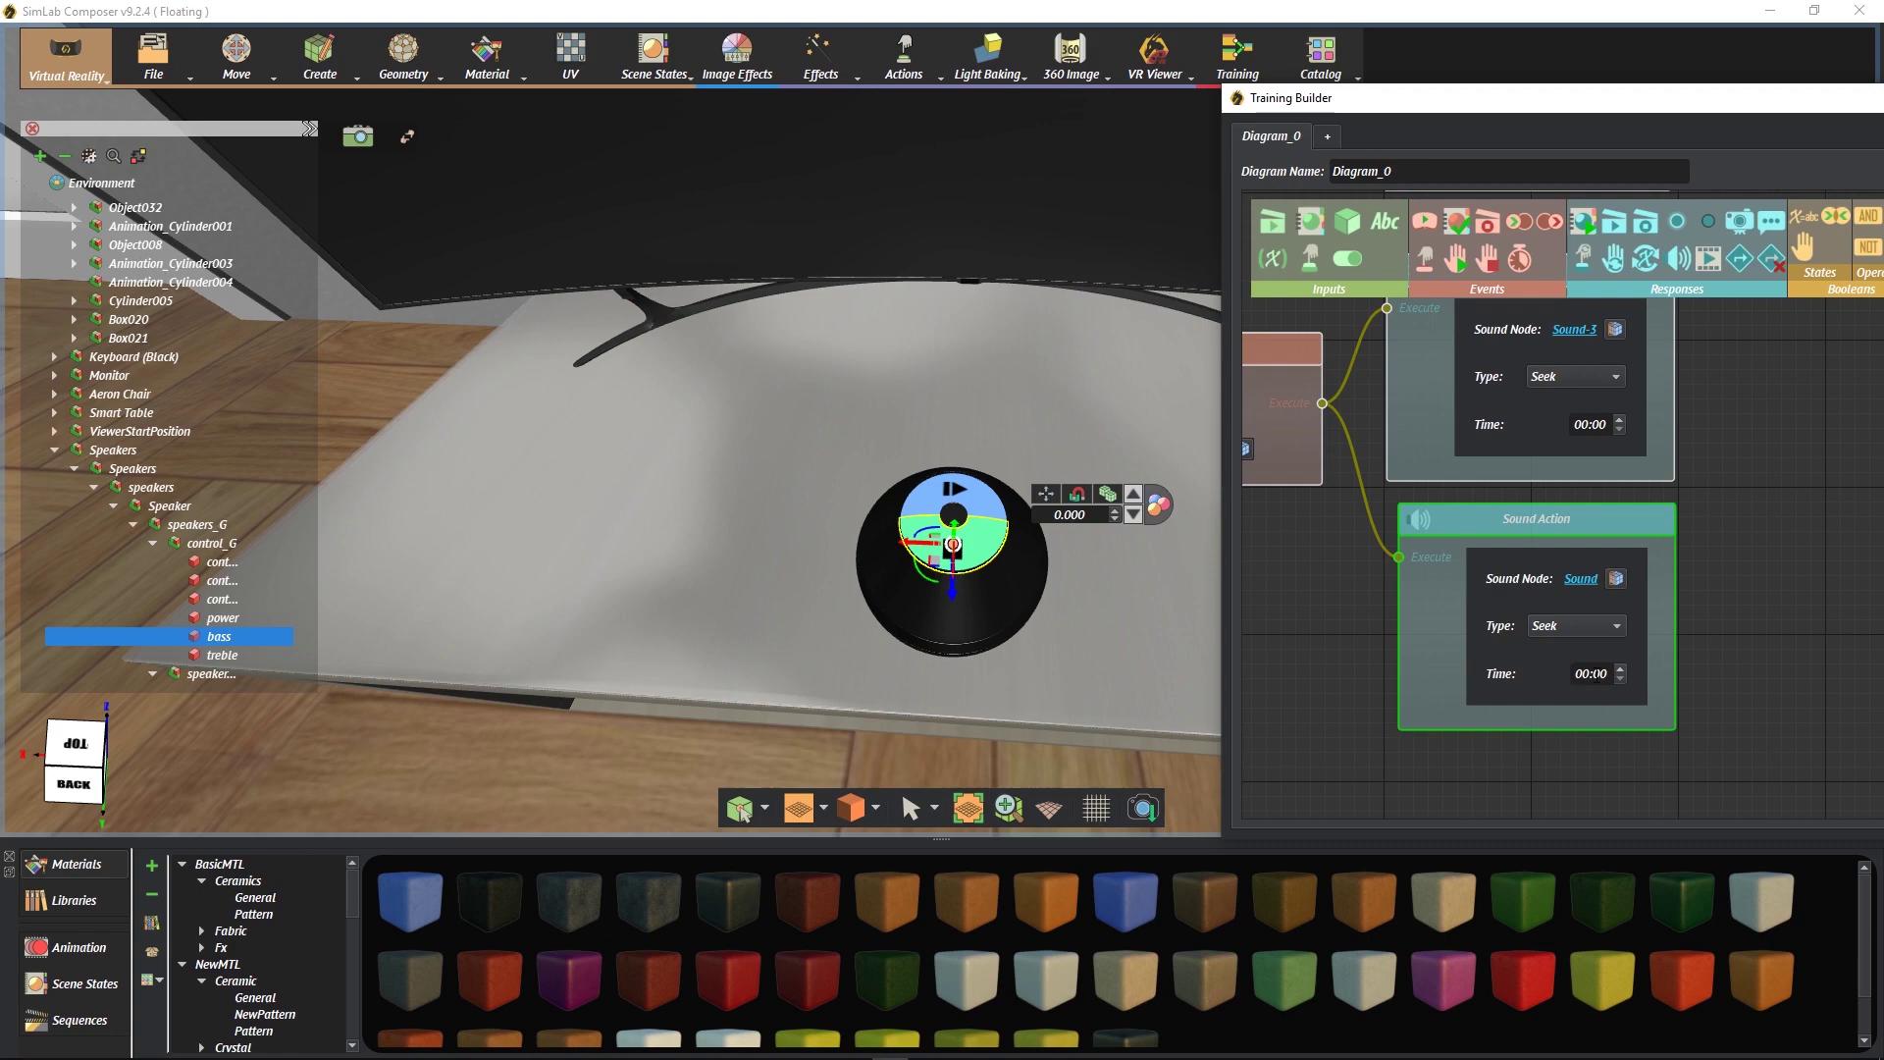
Step: Move the Training Builder window aside and close it to return to the full scene
{"action": "scroll", "coordinate": [1658, 588], "scroll_direction": "down", "scroll_amount": 5}
{"action": "left_click_drag", "start_coordinate": [1610, 102], "coordinate": [1019, 108]}
{"action": "left_click", "coordinate": [1480, 104]}
Step: Show the scene with the TV stand and both speakers in the VR Viewer using Desktop mode
{"action": "scroll", "coordinate": [1019, 632], "scroll_direction": "down", "scroll_amount": 5}
{"action": "middle_click_drag", "start_coordinate": [1039, 537], "coordinate": [1095, 442]}
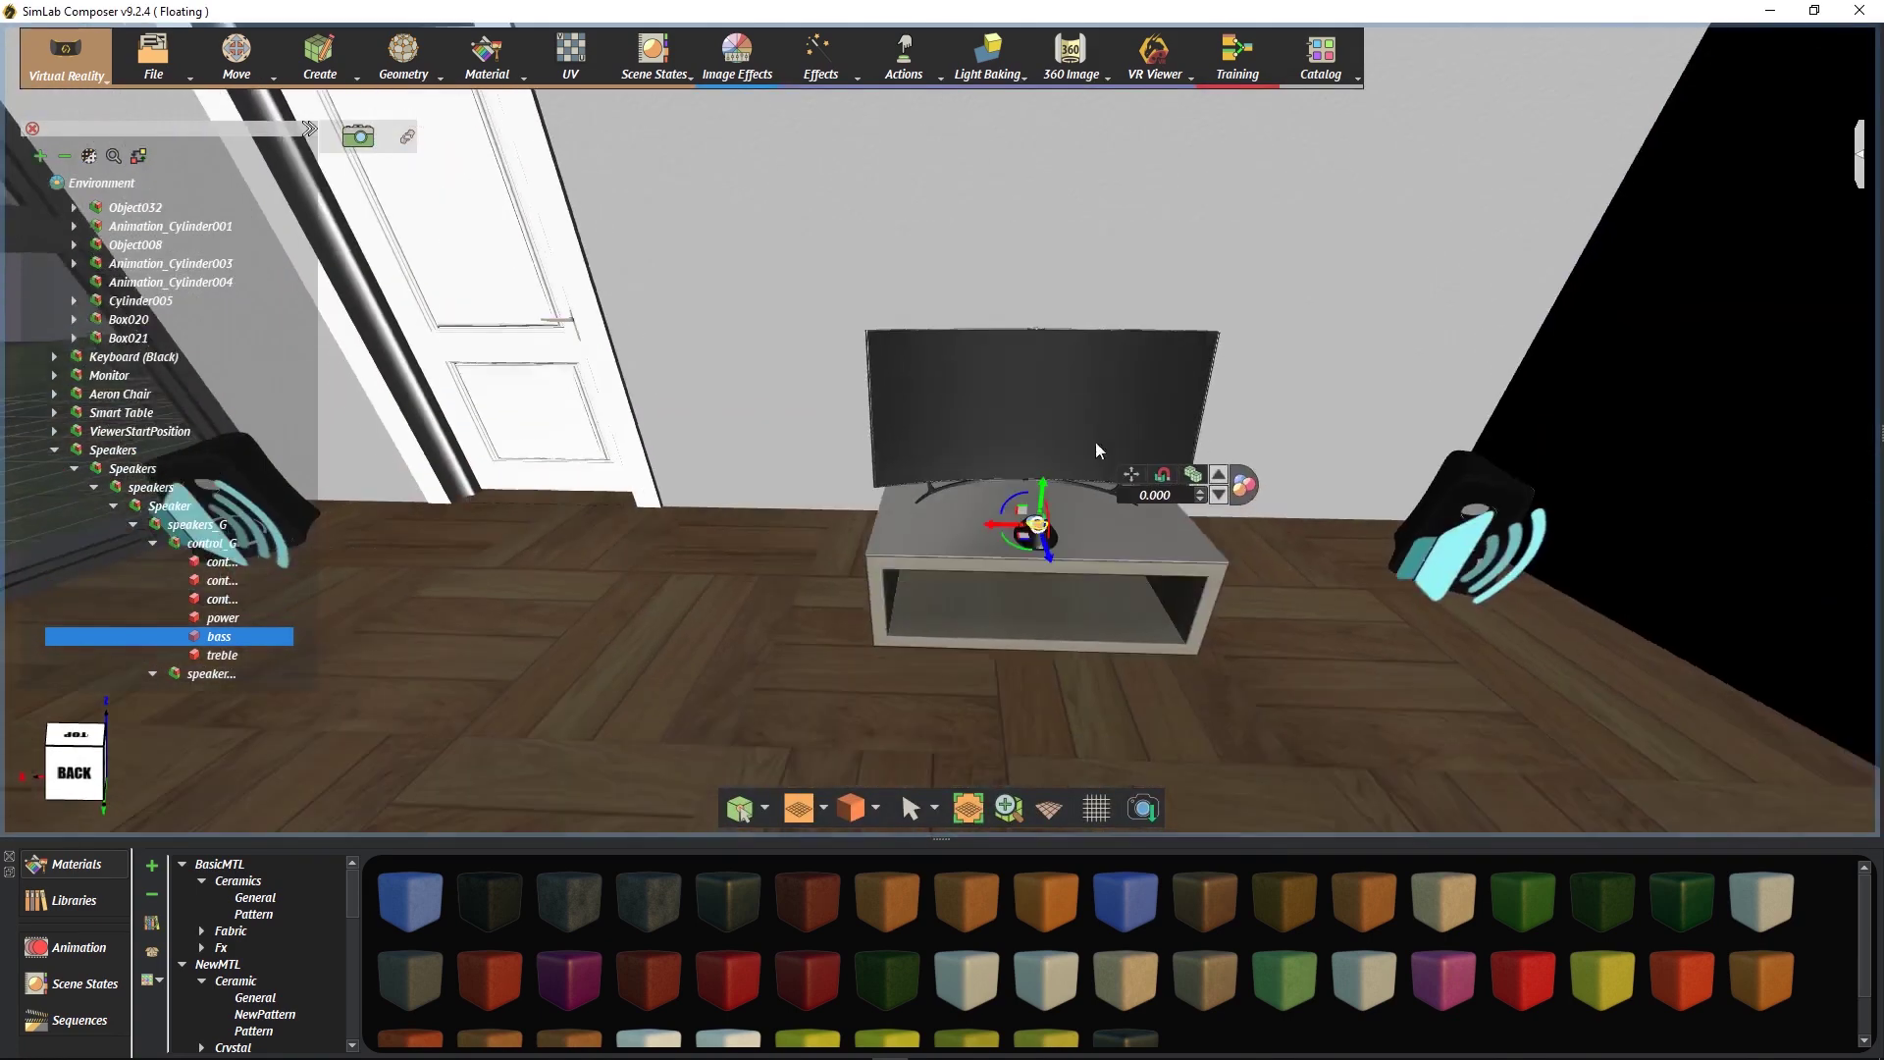
{"action": "scroll", "coordinate": [1020, 490], "scroll_direction": "down", "scroll_amount": 3}
{"action": "left_click", "coordinate": [1167, 75]}
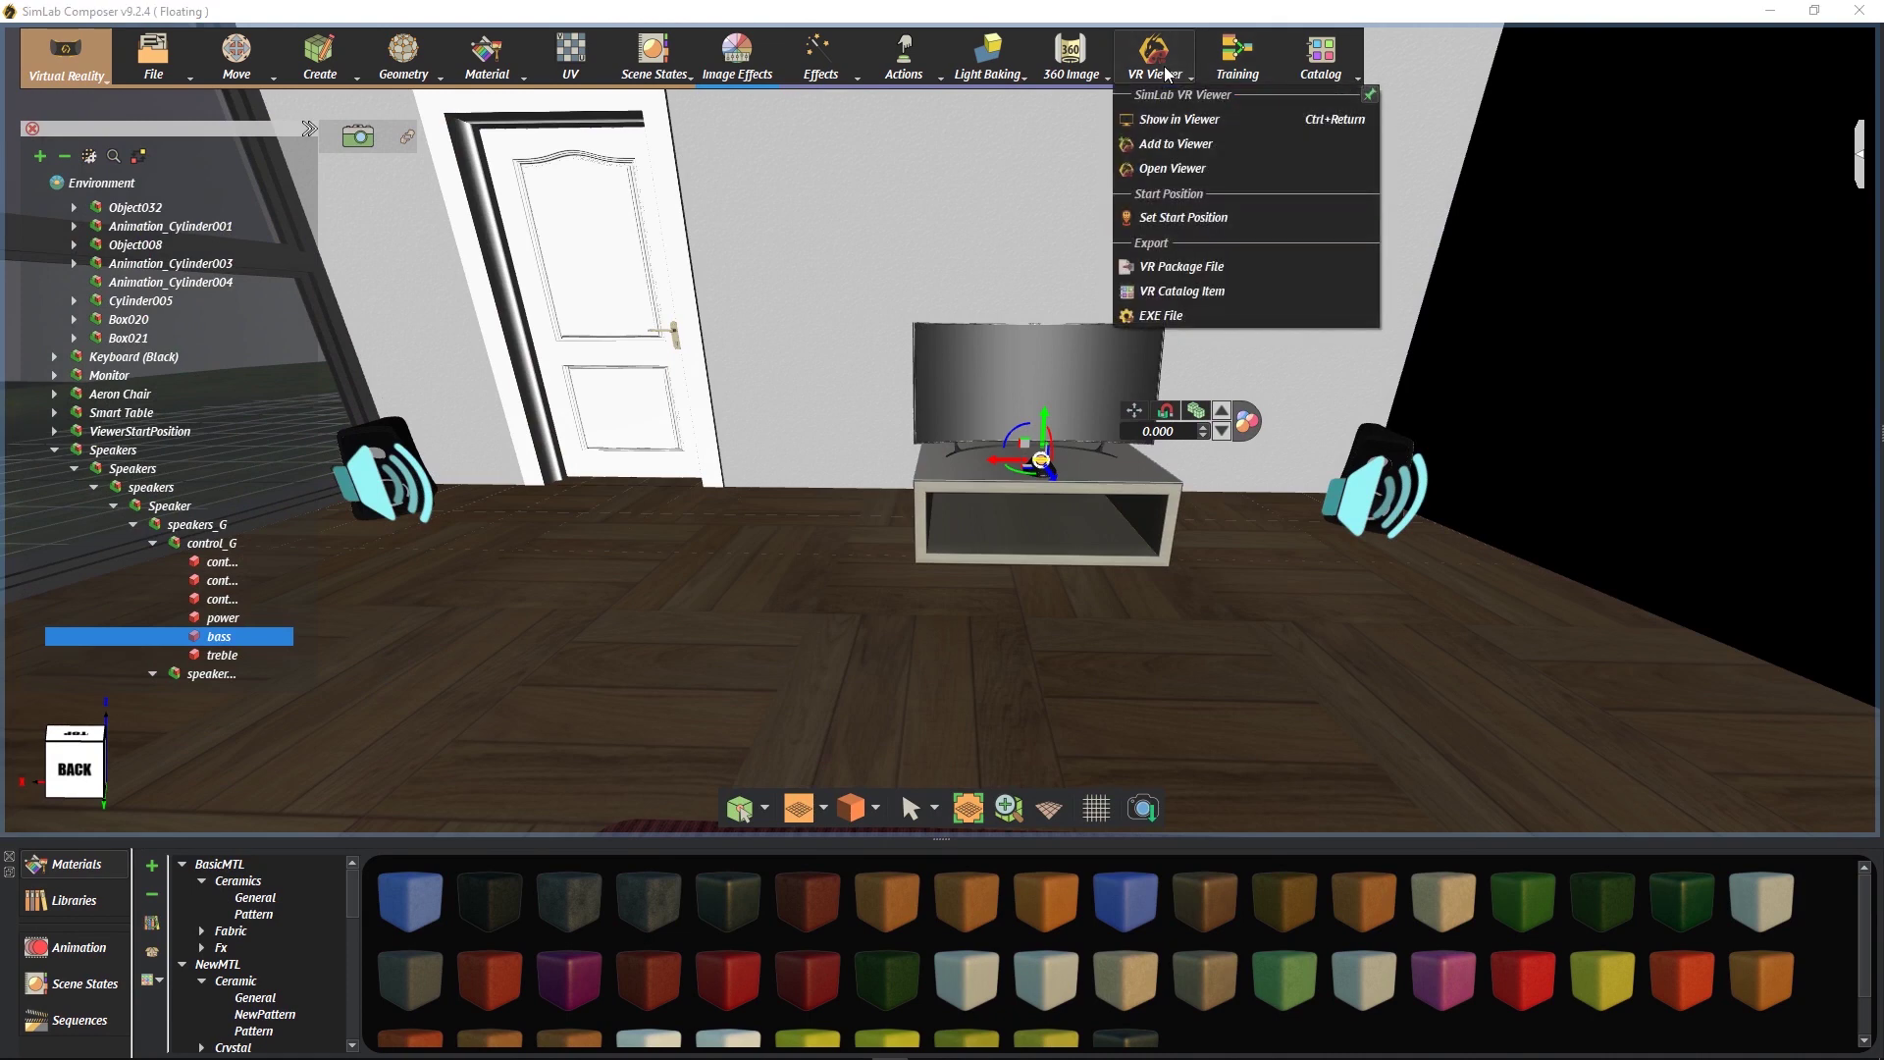
{"action": "left_click", "coordinate": [1182, 119]}
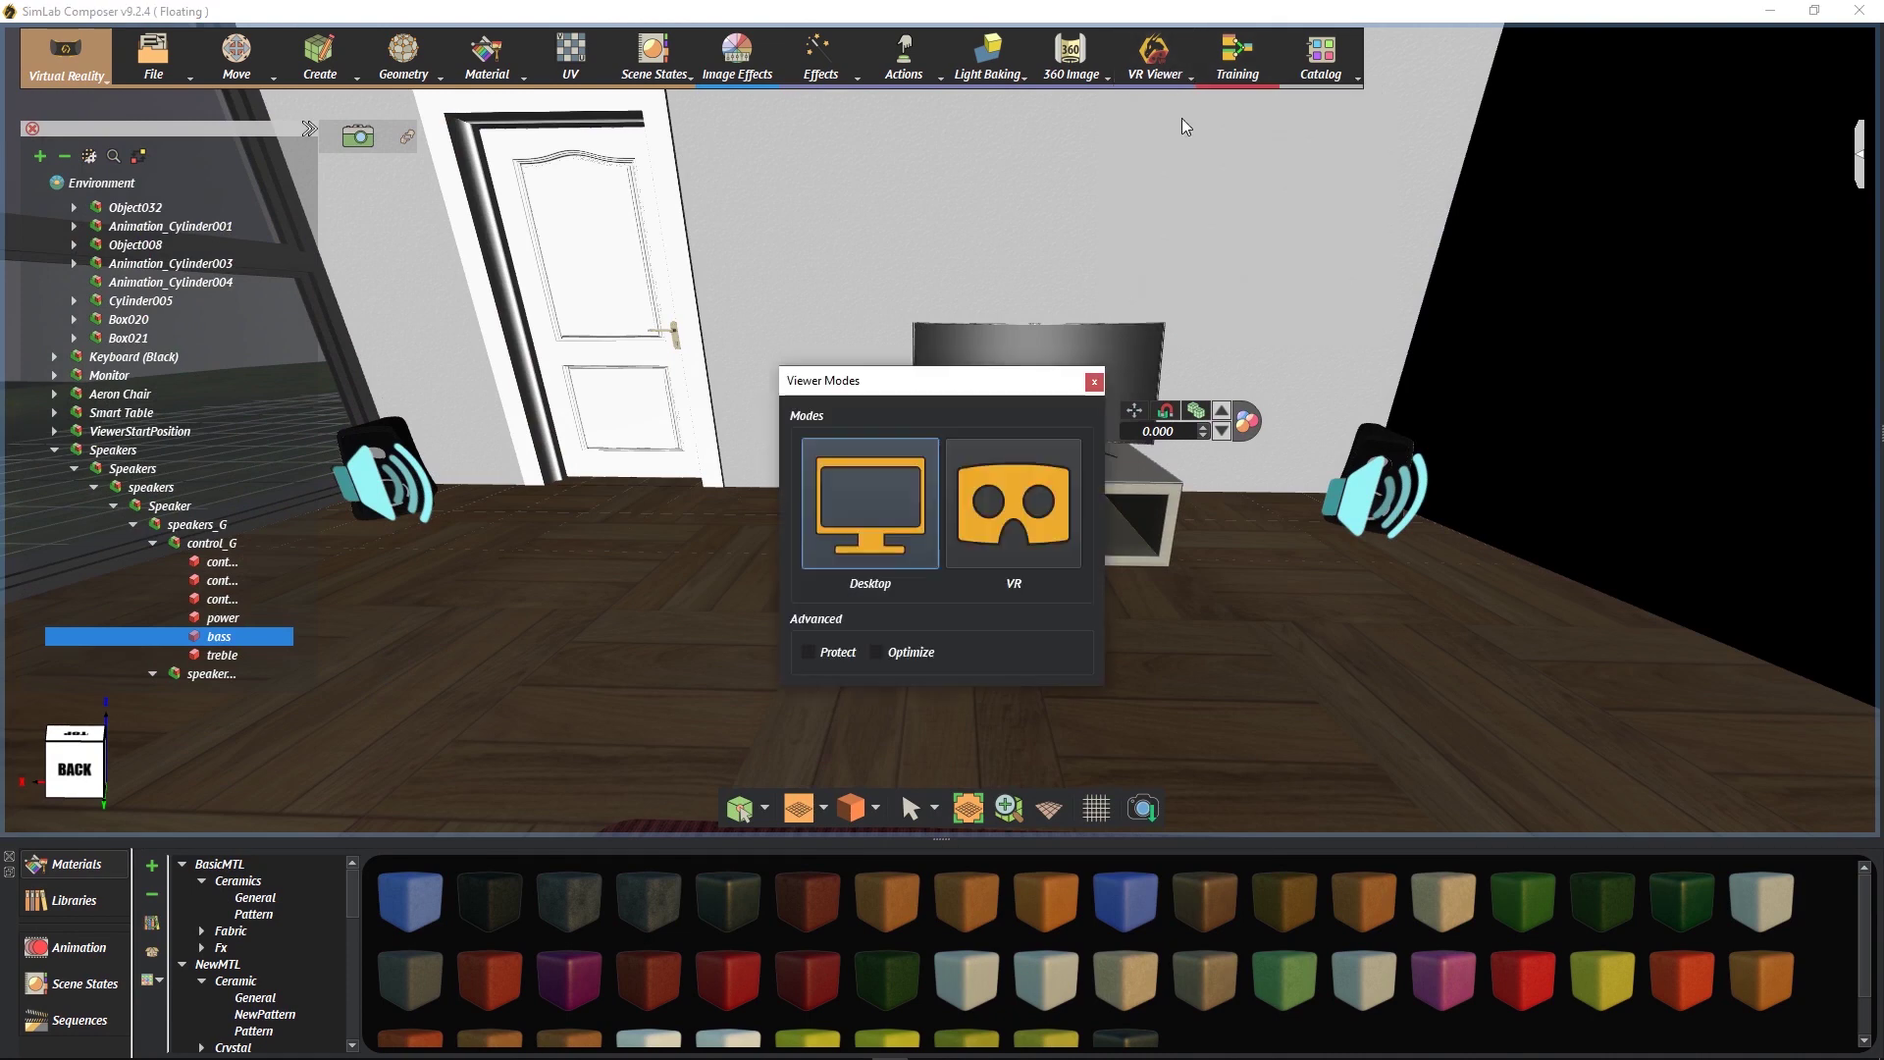
{"action": "left_click", "coordinate": [874, 516]}
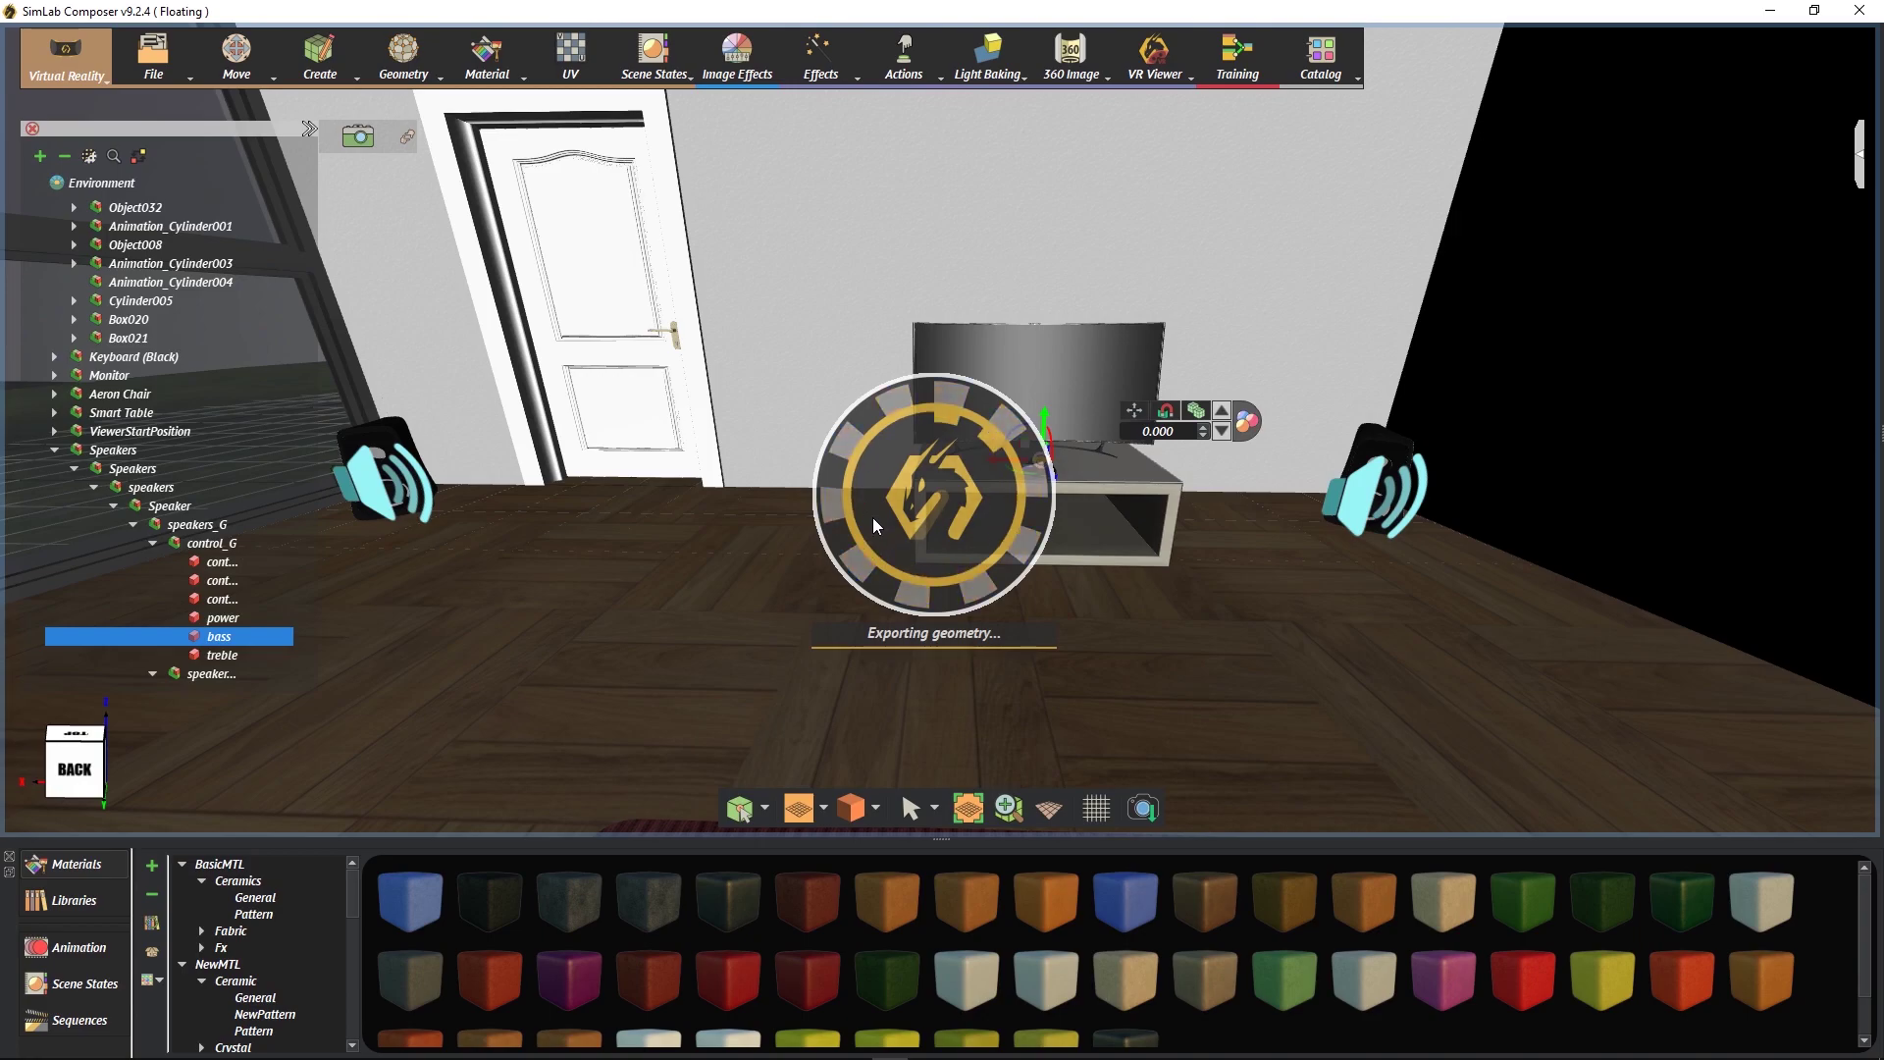